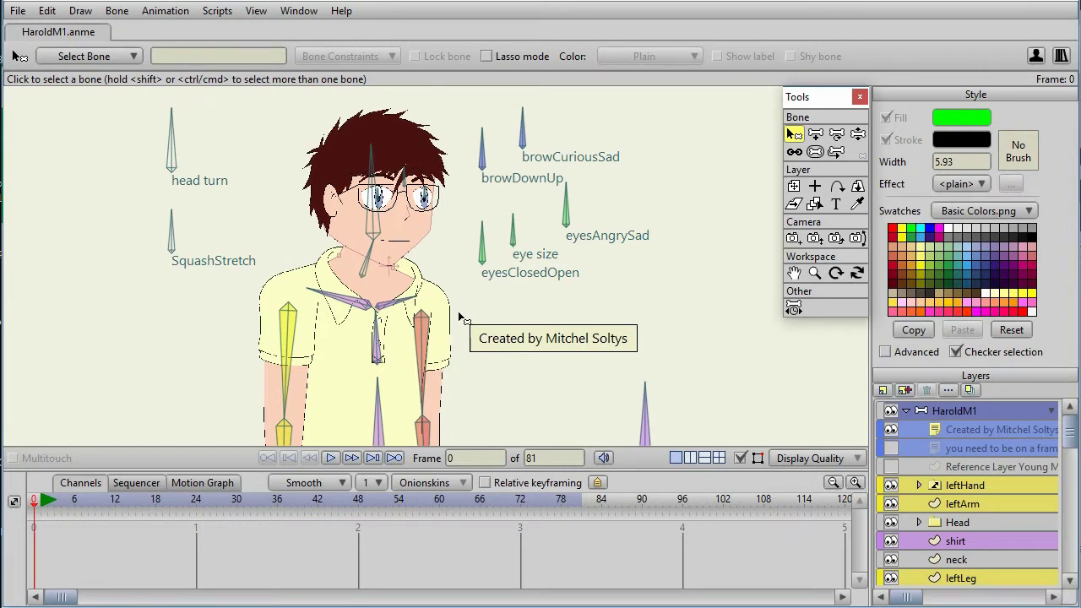
# Rotate Harold's eyesClosedOpen and browCuriousSad control bones with Manipulate Bones, then go to frame 24.
pyautogui.click(377, 283)
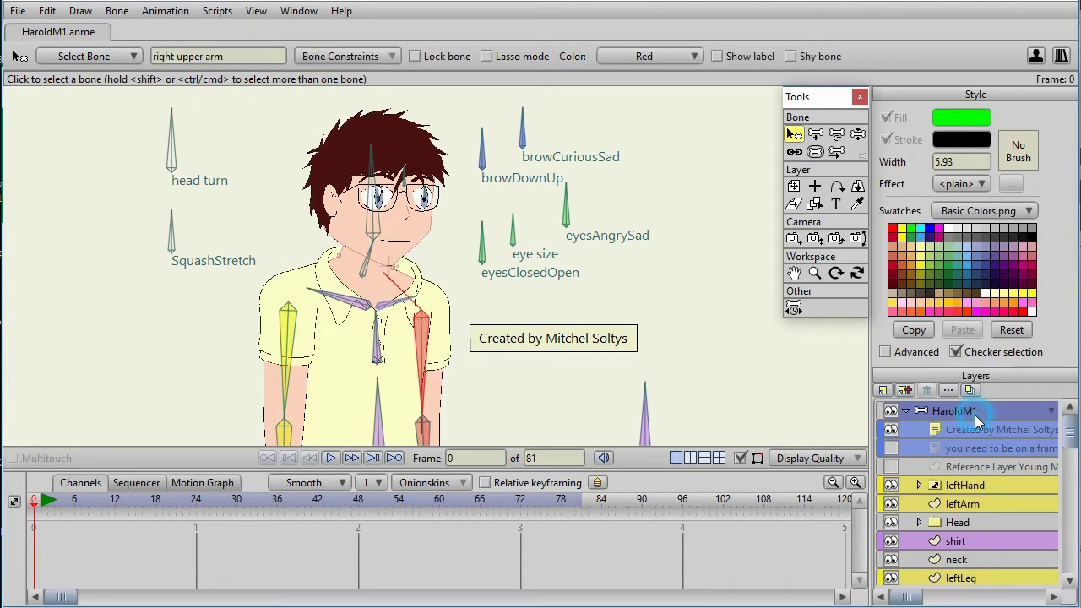
pyautogui.click(857, 134)
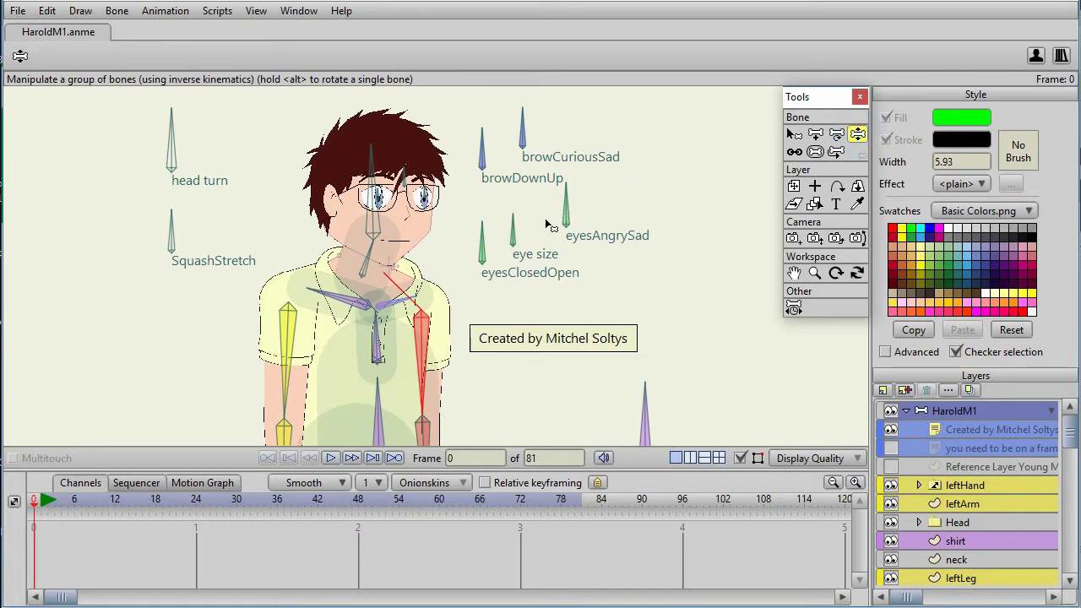
pyautogui.moveTo(488, 247)
pyautogui.mouseDown()
pyautogui.moveTo(470, 245)
pyautogui.moveTo(483, 236)
pyautogui.mouseUp()
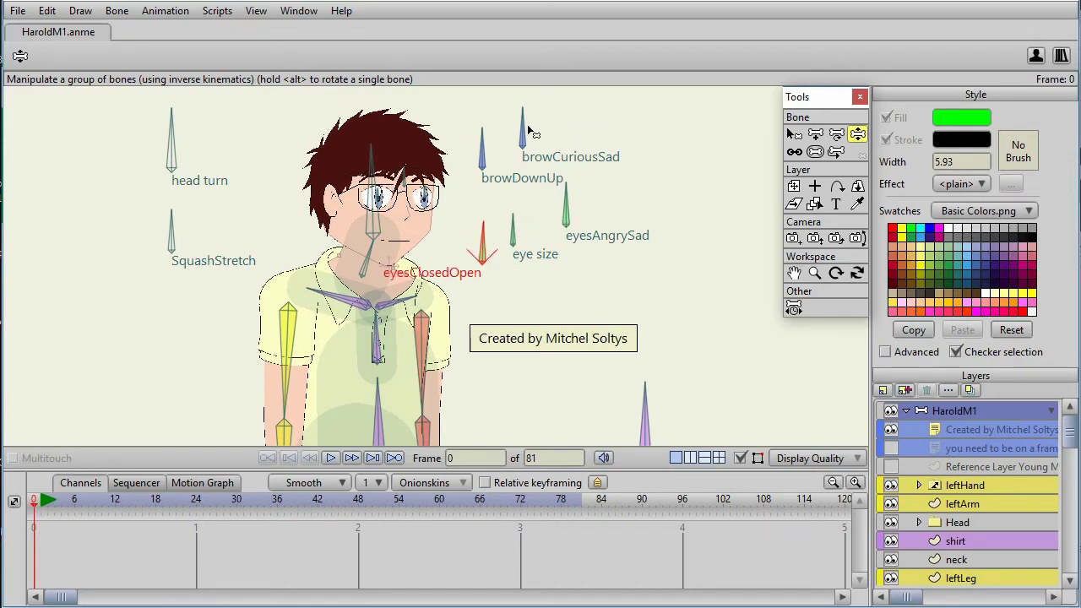
pyautogui.moveTo(527, 131); pyautogui.dragTo(475, 142)
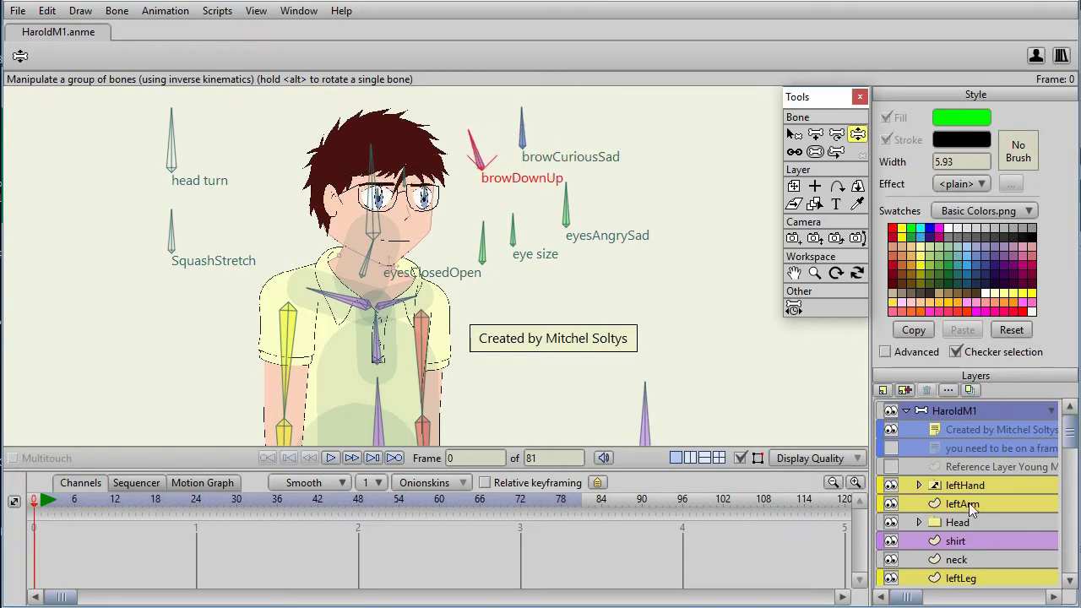
pyautogui.click(957, 523)
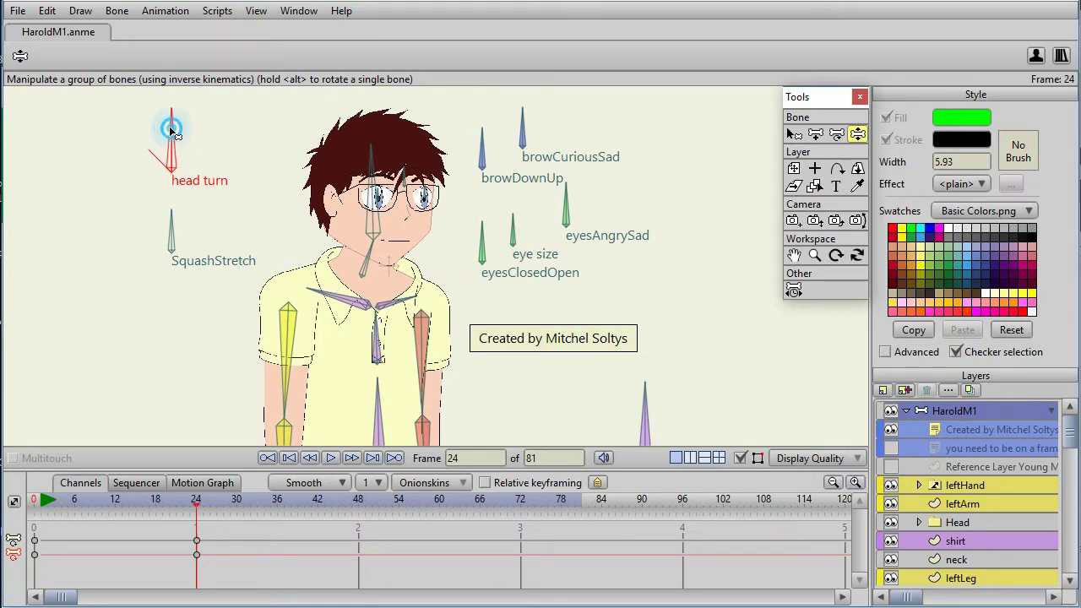
# Turn Harold's head with the head turn control bone, then deselect it using Select Bone.
pyautogui.moveTo(173, 135)
pyautogui.mouseDown()
pyautogui.moveTo(138, 126)
pyautogui.moveTo(170, 140)
pyautogui.moveTo(92, 157)
pyautogui.moveTo(96, 143)
pyautogui.moveTo(171, 143)
pyautogui.mouseUp()
pyautogui.press('b')
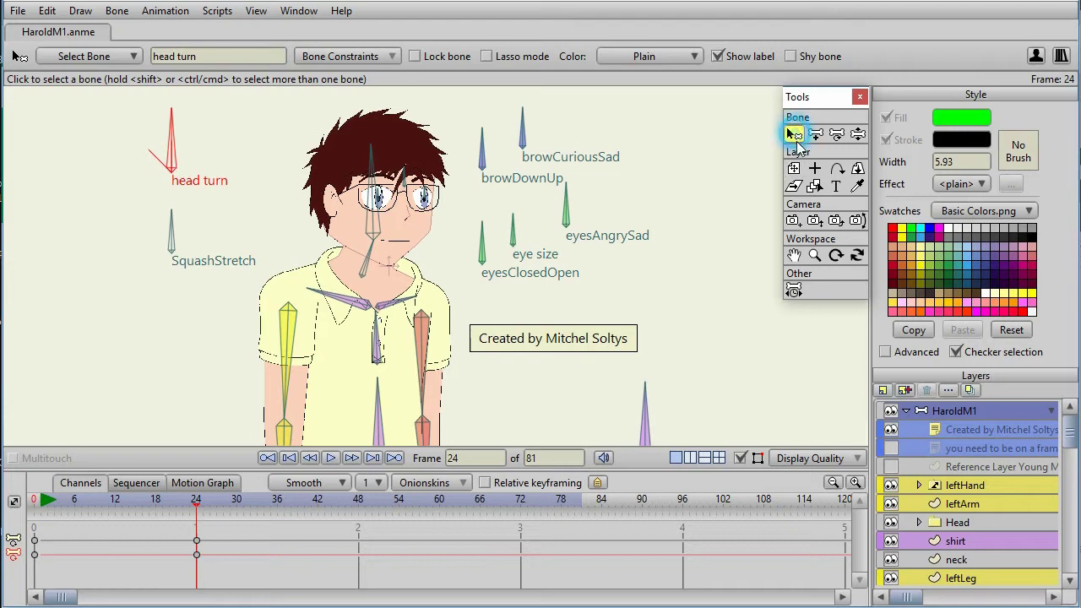
pyautogui.click(170, 196)
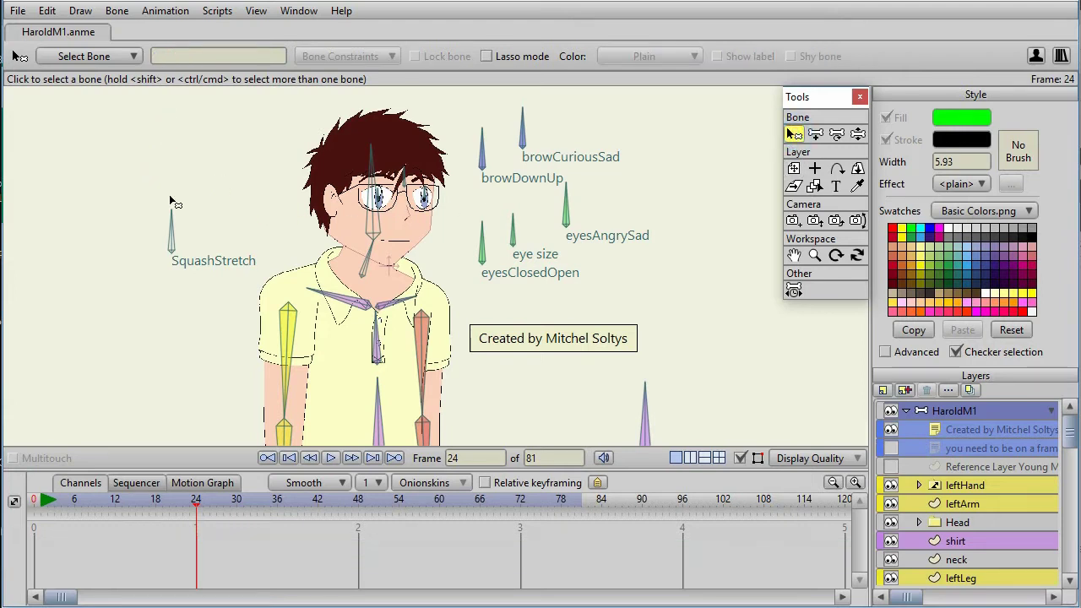
# Pan down to select the body turn bone, then return to Manipulate Bones and reset the view.
pyautogui.moveTo(642, 430); pyautogui.dragTo(595, 295)
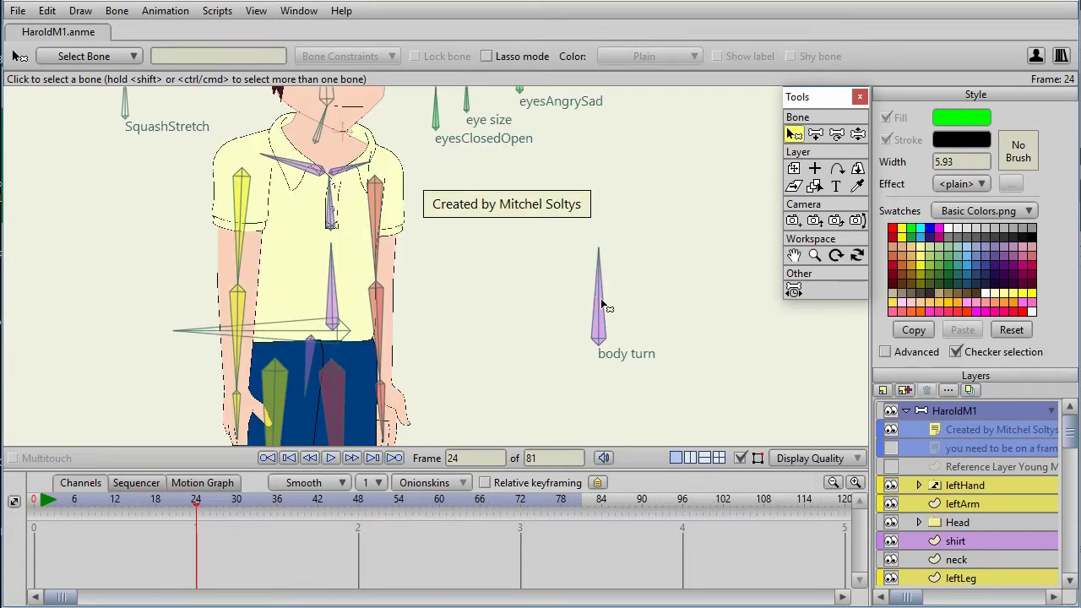
pyautogui.click(601, 301)
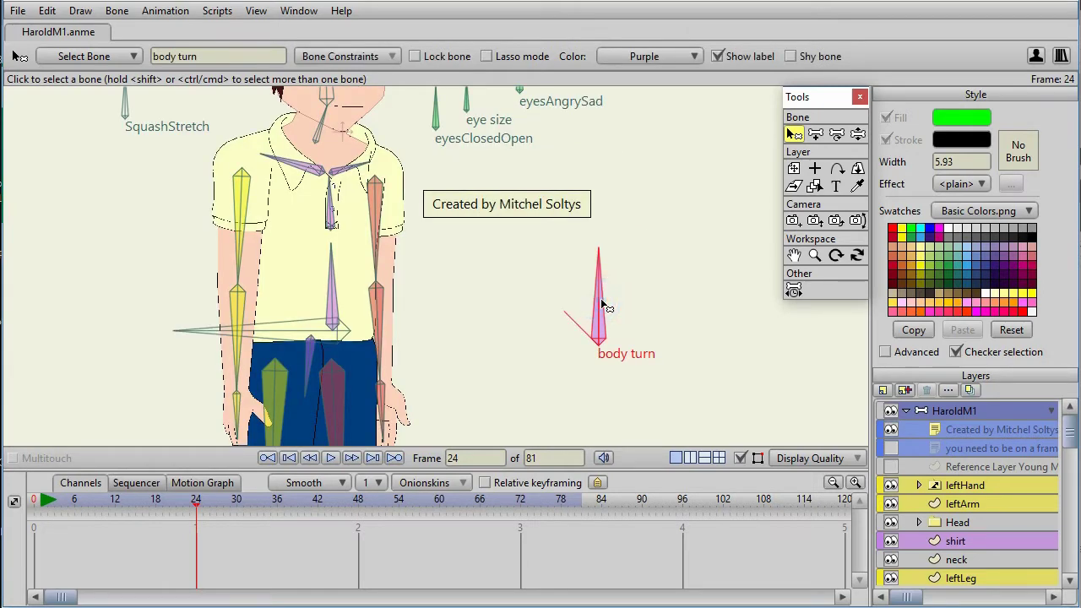
pyautogui.press('z')
pyautogui.hotkey('ctrl', 'r')
pyautogui.click(226, 548)
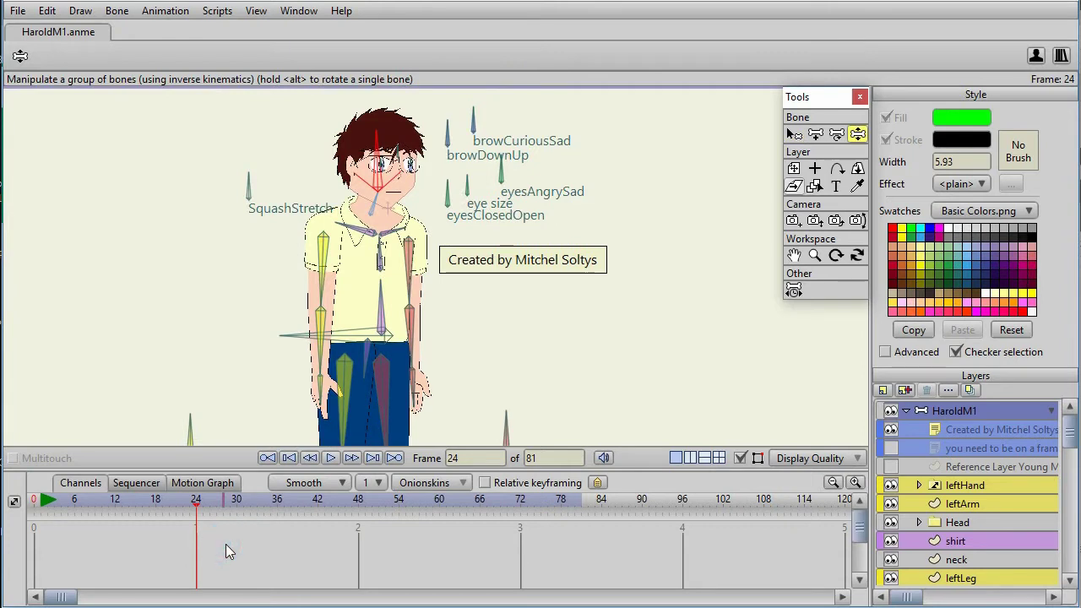
# At frame 24, swing Harold's arm out to the right and up, and lean his body.
pyautogui.moveTo(412, 285); pyautogui.dragTo(506, 258)
pyautogui.moveTo(352, 332); pyautogui.dragTo(281, 332)
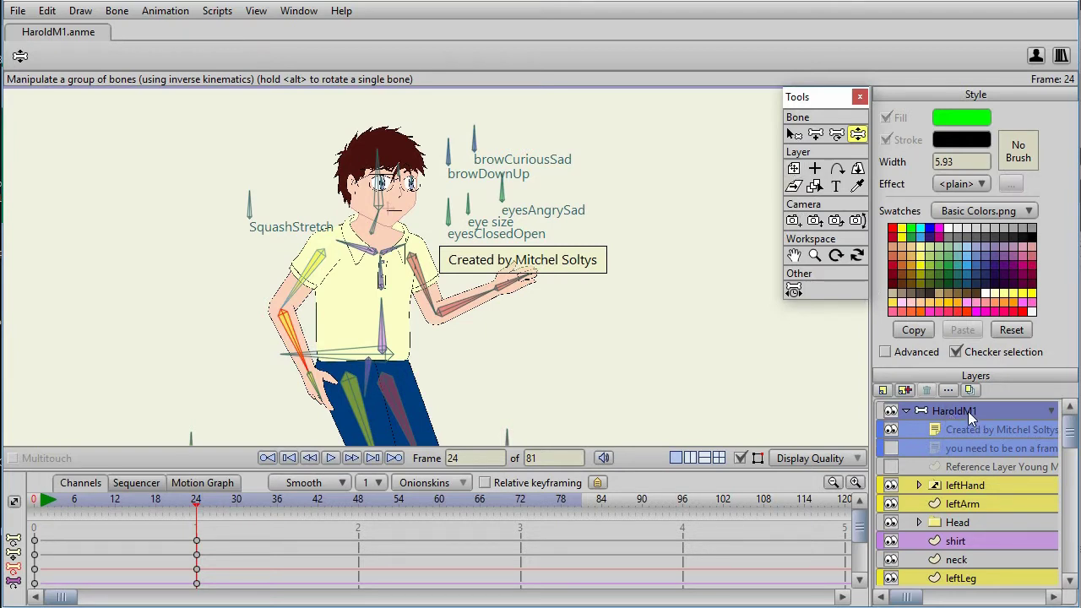
# With Transform Layer, flip the whole character horizontally and back to its original facing.
pyautogui.click(793, 168)
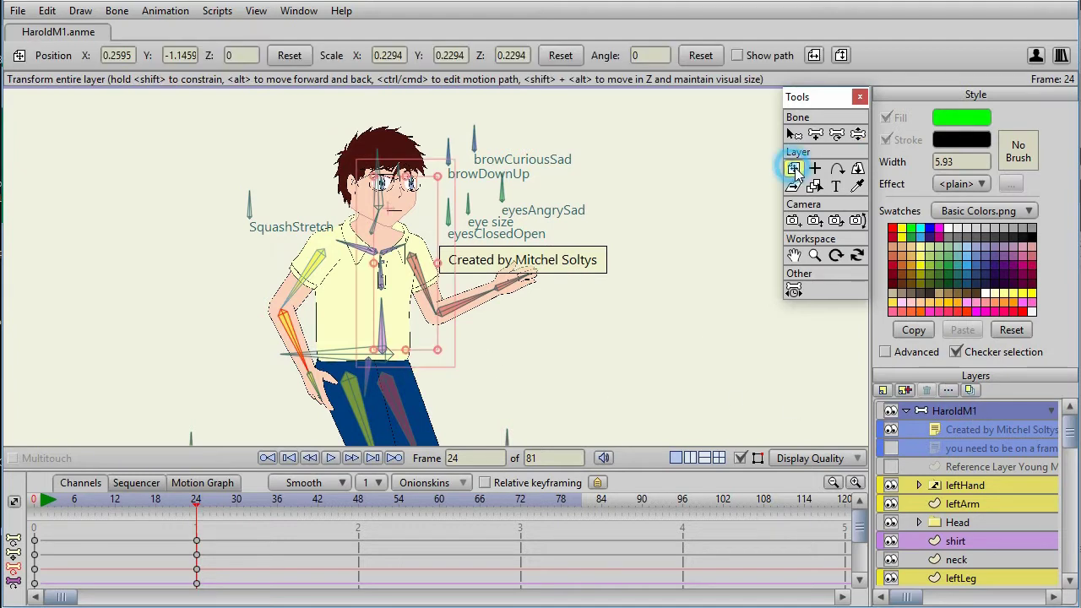
pyautogui.click(814, 56)
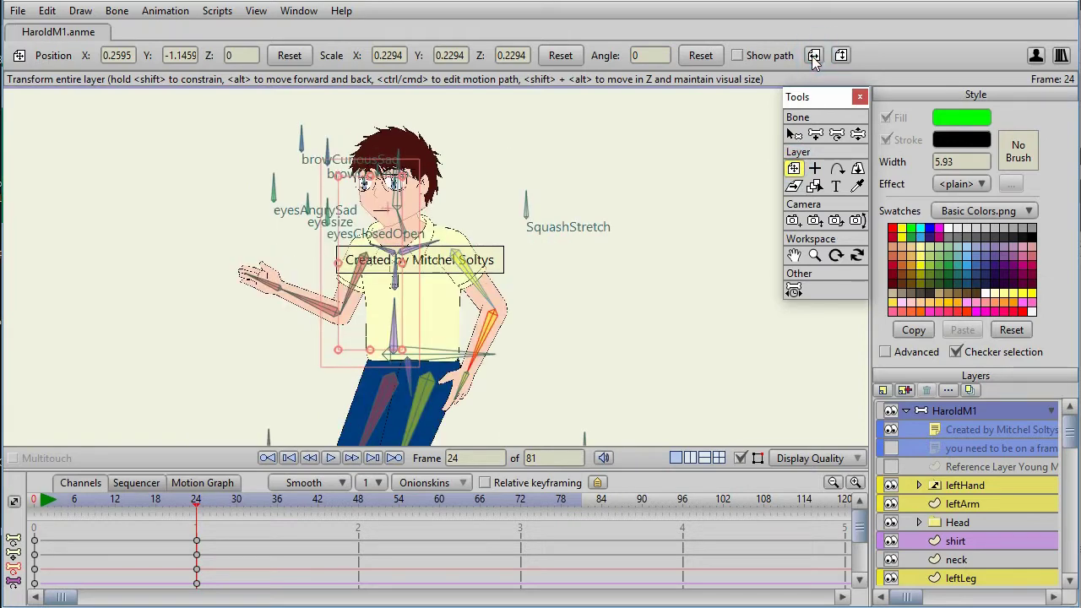
pyautogui.click(814, 56)
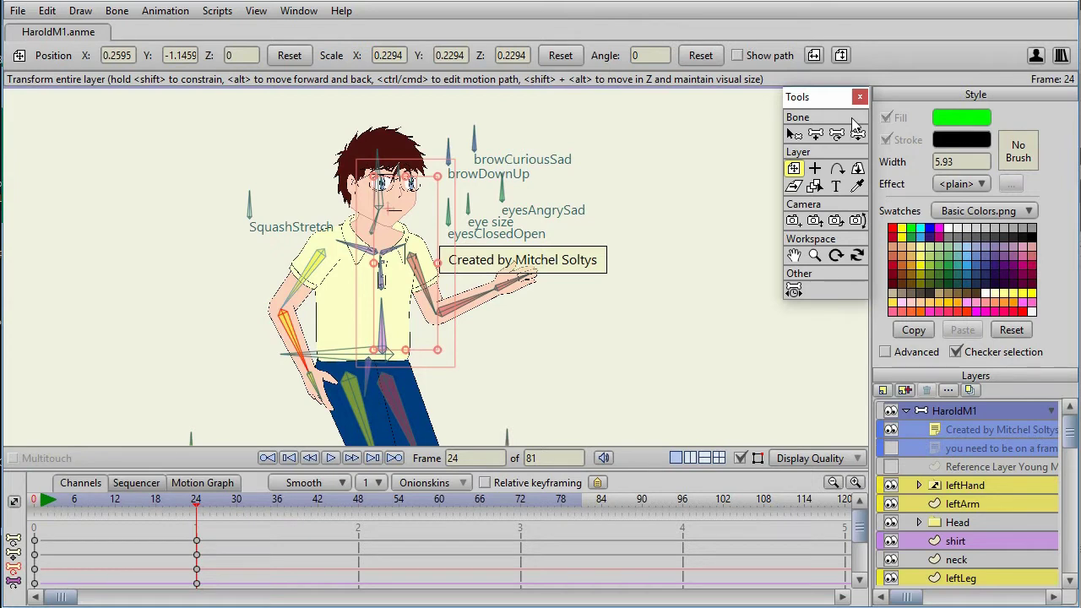
# Select the Head layer and flip only the head horizontally, then back again.
pyautogui.click(971, 522)
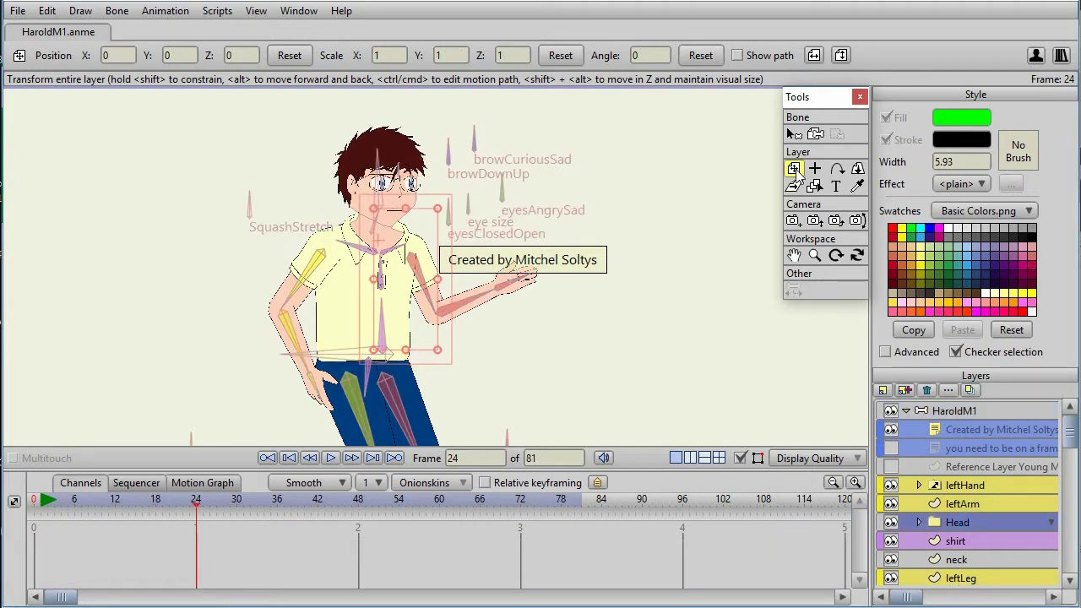
pyautogui.click(813, 56)
pyautogui.click(813, 56)
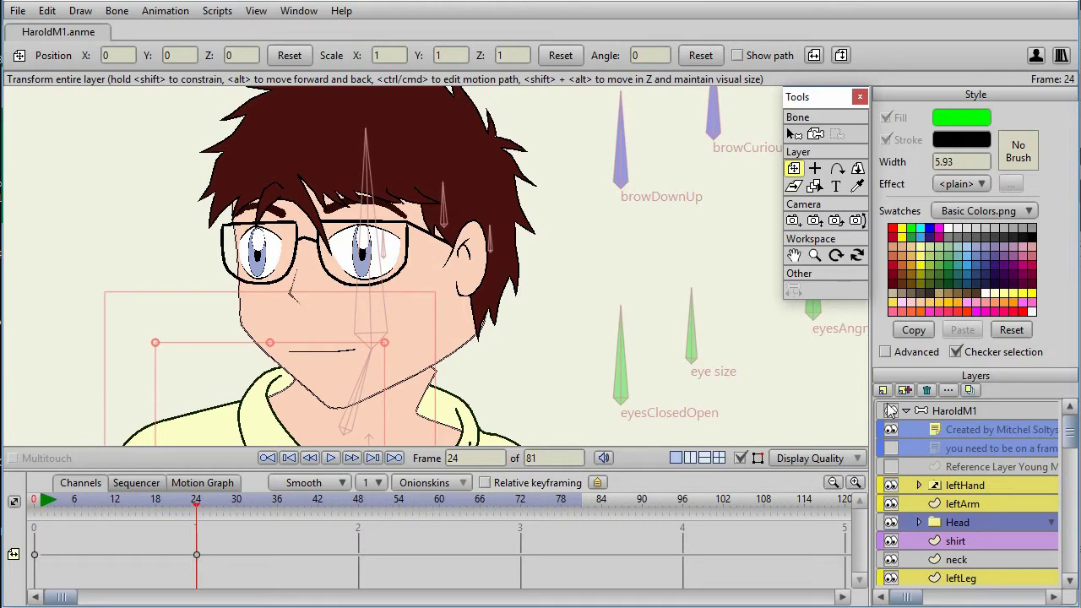
# On the HaroldM1 layer, use Transform Bone to drag the eye control bone so the pupils look sideways.
pyautogui.click(954, 413)
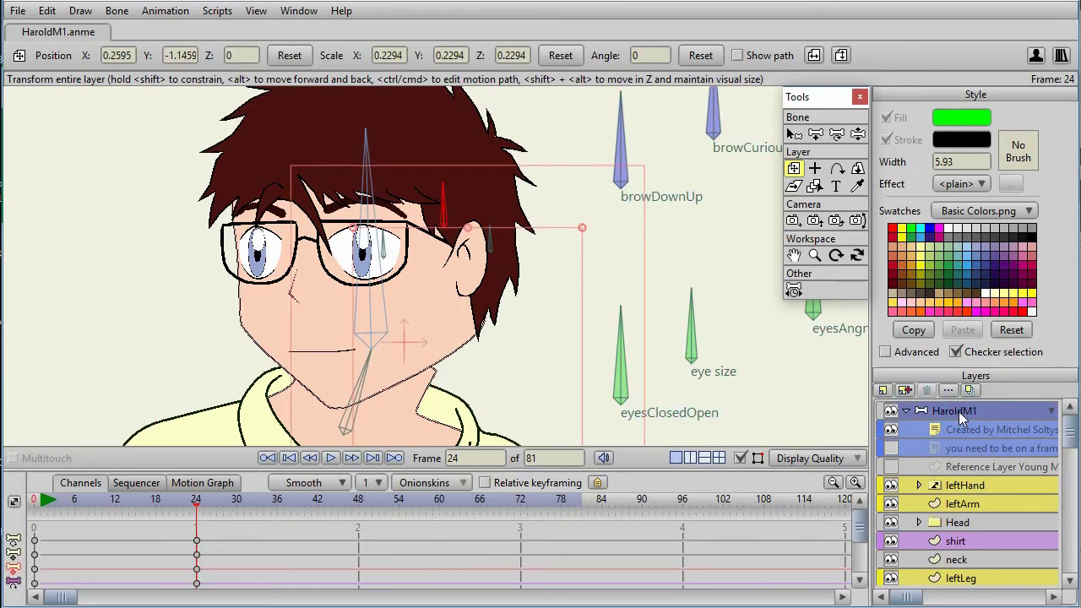
pyautogui.click(857, 137)
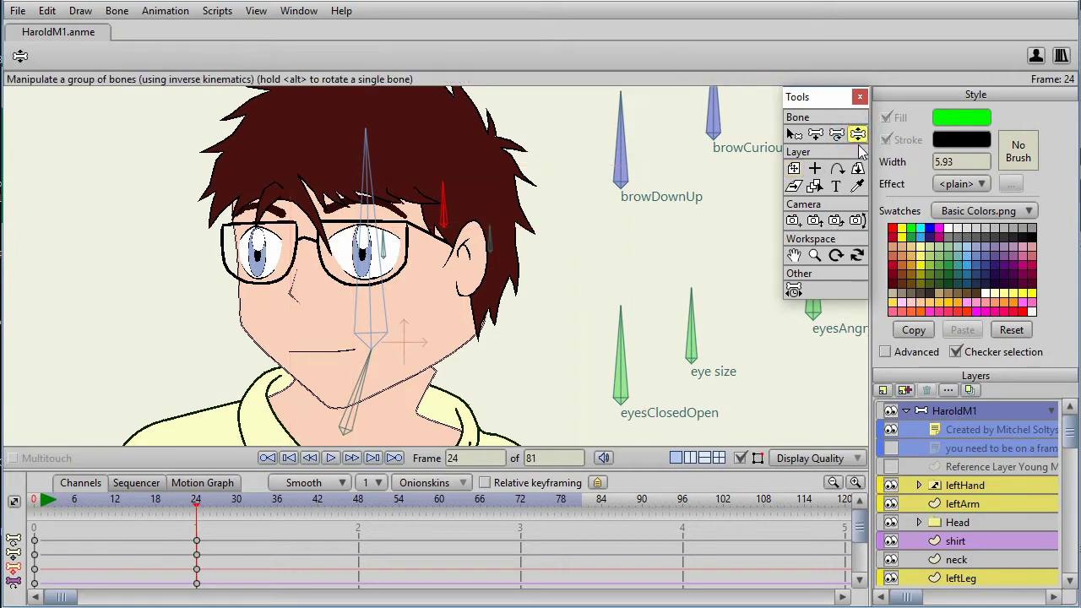
pyautogui.click(836, 136)
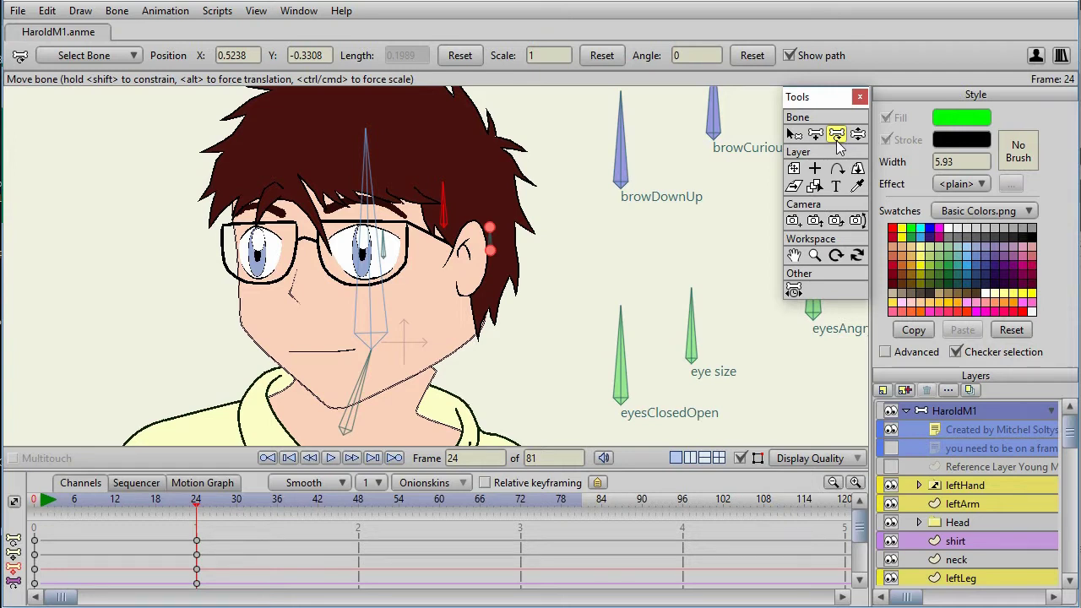
pyautogui.click(444, 215)
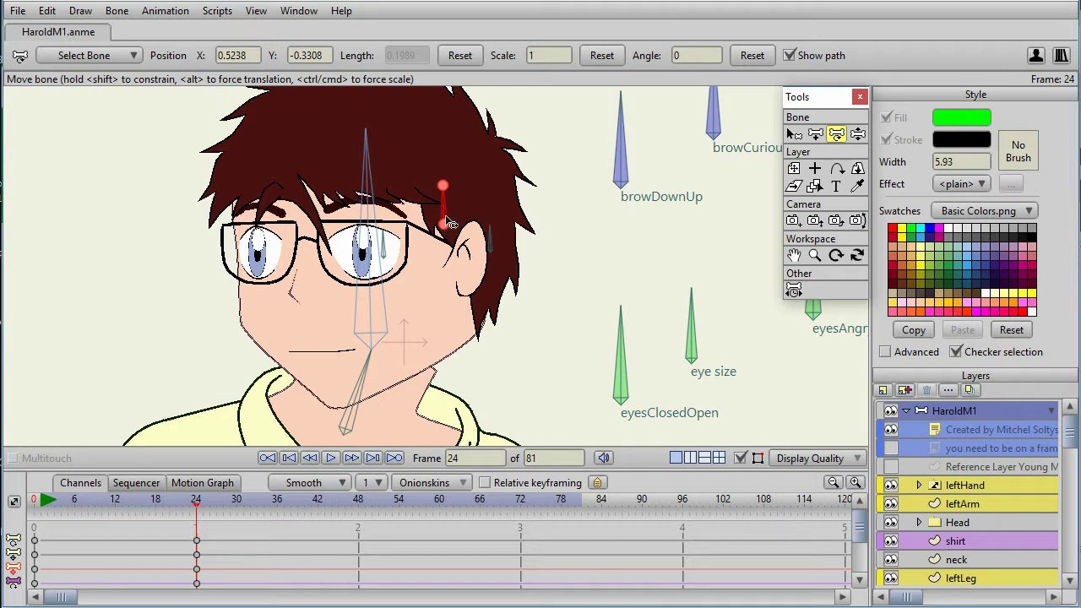
pyautogui.click(304, 104)
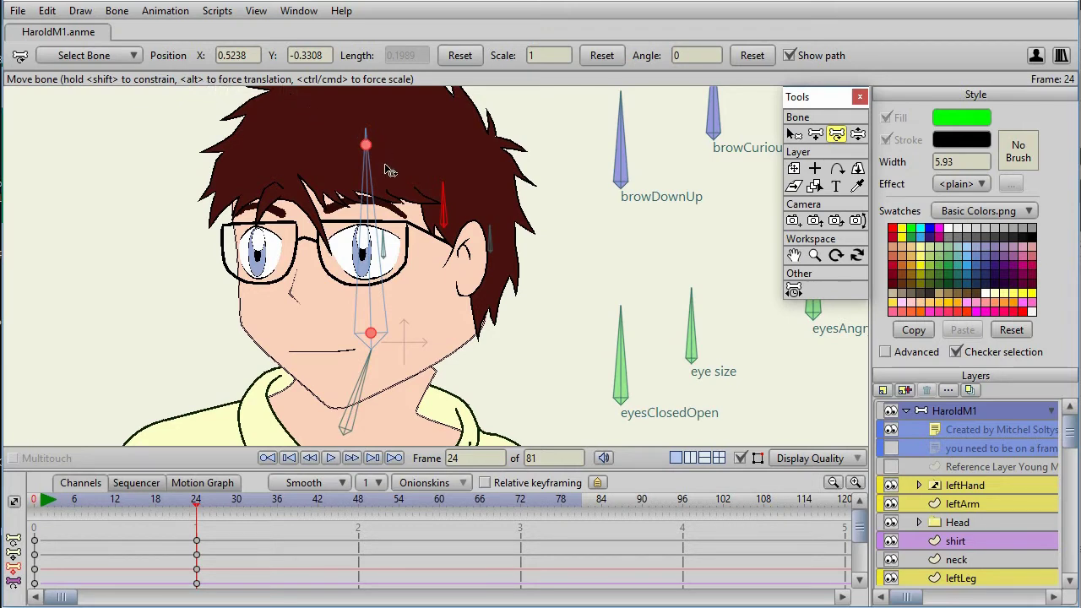
pyautogui.click(444, 220)
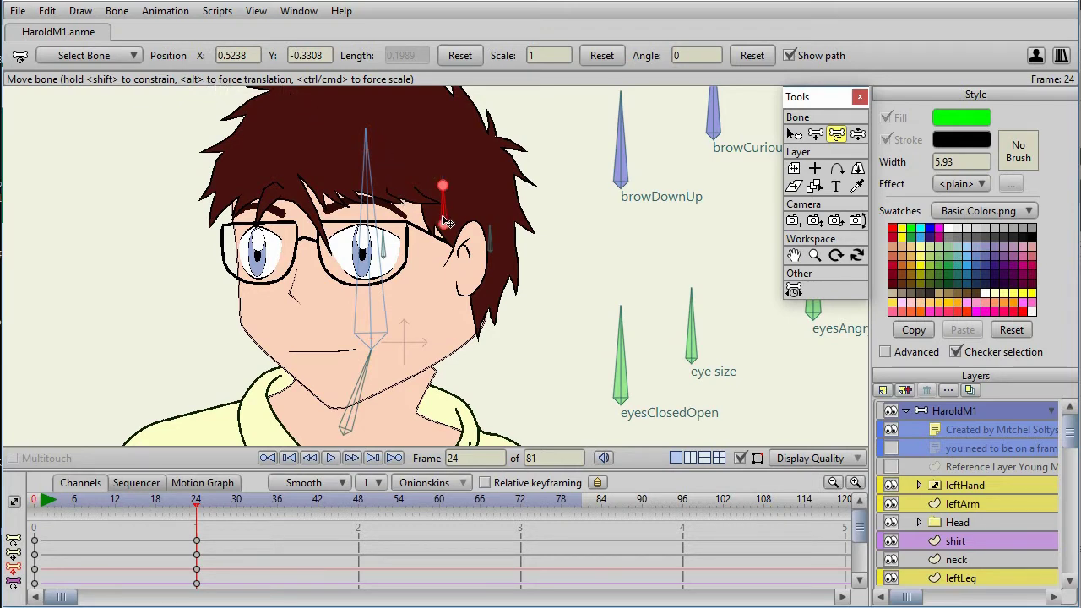
pyautogui.moveTo(448, 222)
pyautogui.mouseDown()
pyautogui.moveTo(416, 213)
pyautogui.moveTo(471, 218)
pyautogui.moveTo(438, 221)
pyautogui.mouseUp()
# With Manipulate Bones, tilt Harold's head and lower his eyebrows using the browDownUp control.
pyautogui.click(857, 133)
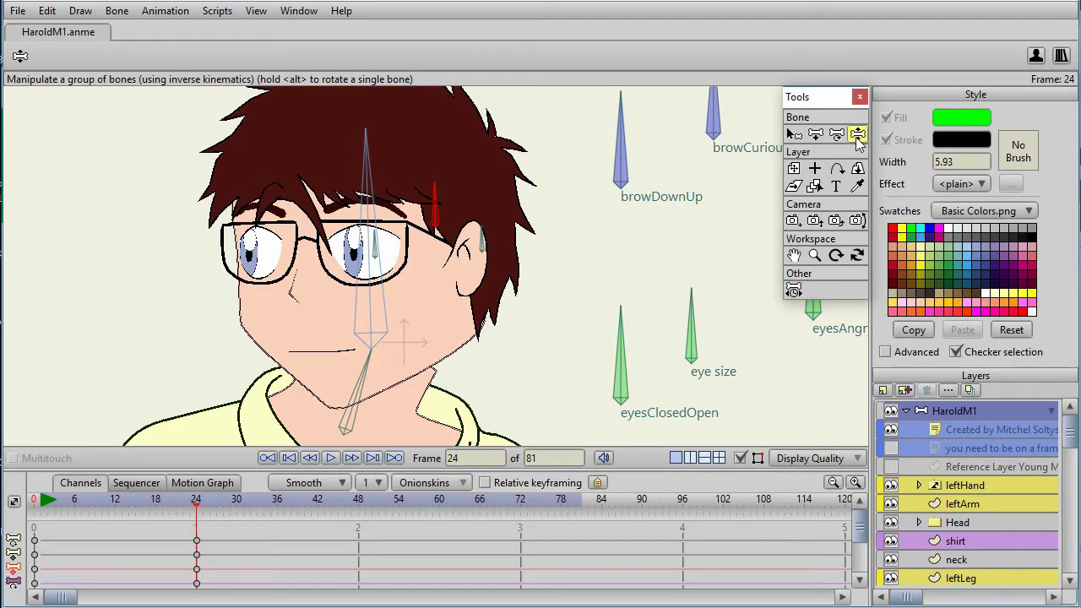
pyautogui.moveTo(368, 167); pyautogui.dragTo(387, 288)
pyautogui.moveTo(622, 105); pyautogui.dragTo(608, 145)
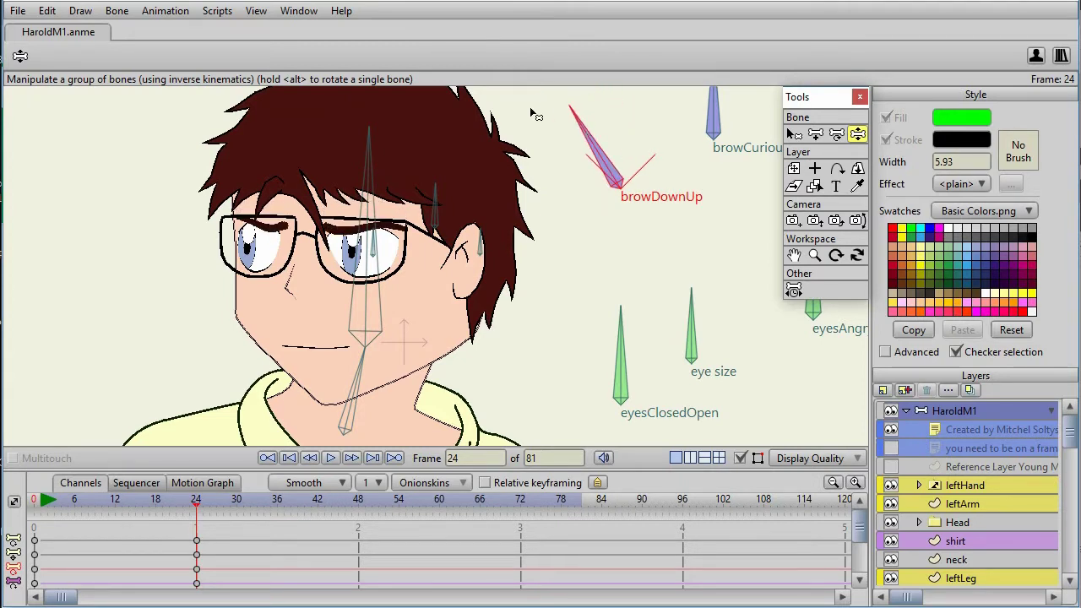
# Open the Keyboard Shortcuts dialog from the Help menu and move it up and left.
pyautogui.click(342, 11)
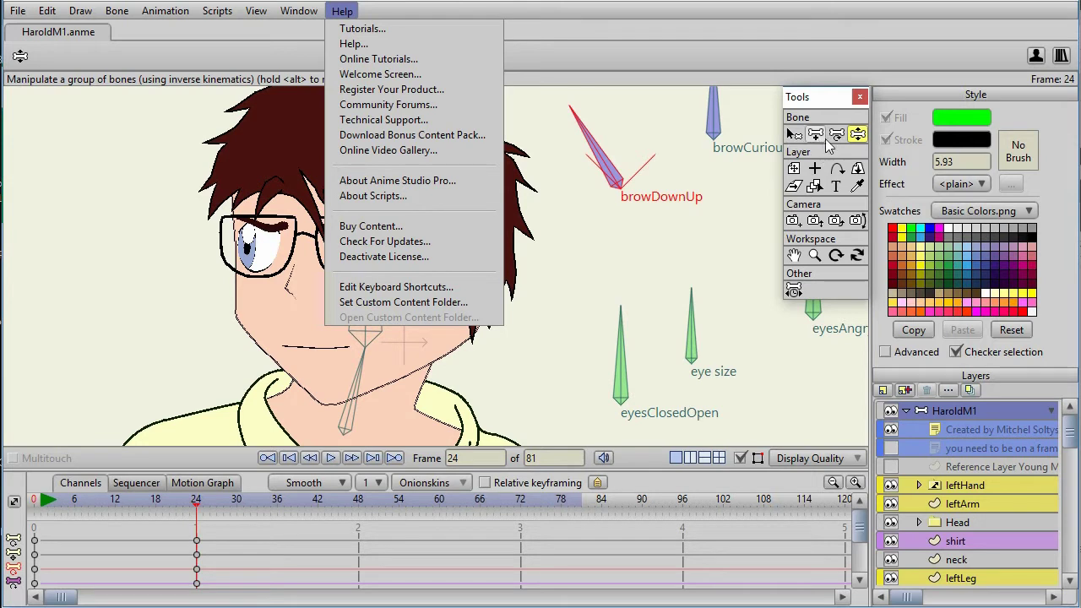
pyautogui.click(431, 288)
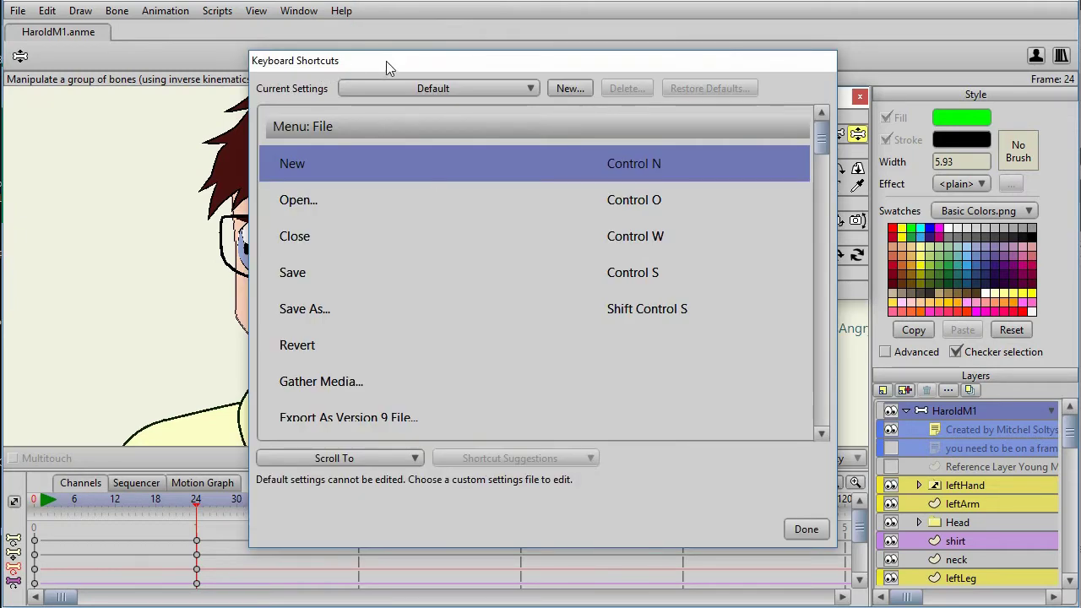
pyautogui.moveTo(386, 61); pyautogui.dragTo(354, 37)
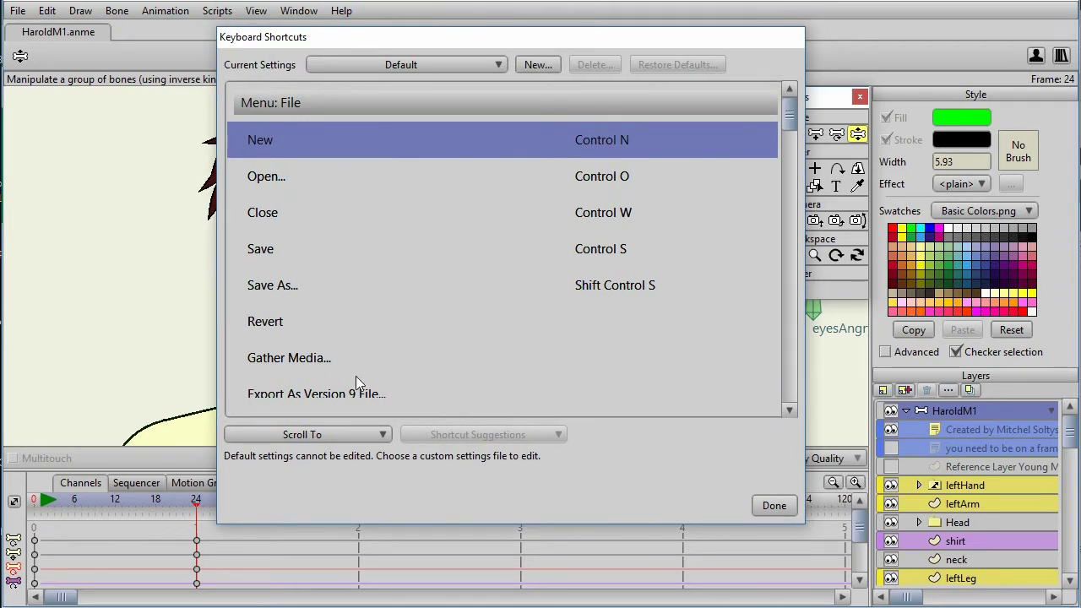
# Jump to the Tool Group sections, review the Bone tool shortcuts, and close the list with Done.
pyautogui.click(365, 439)
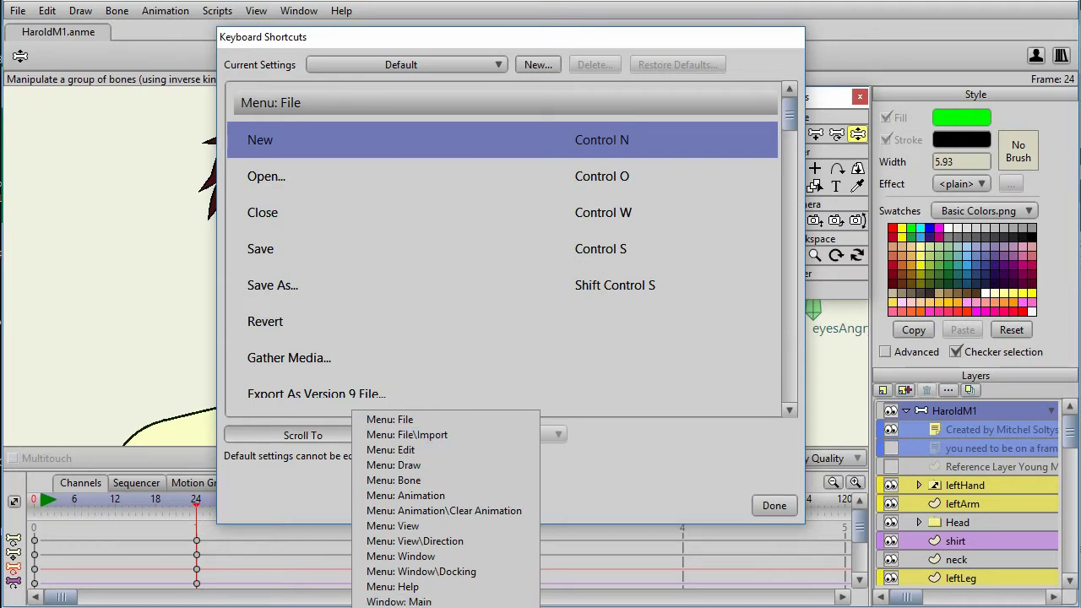
pyautogui.click(397, 596)
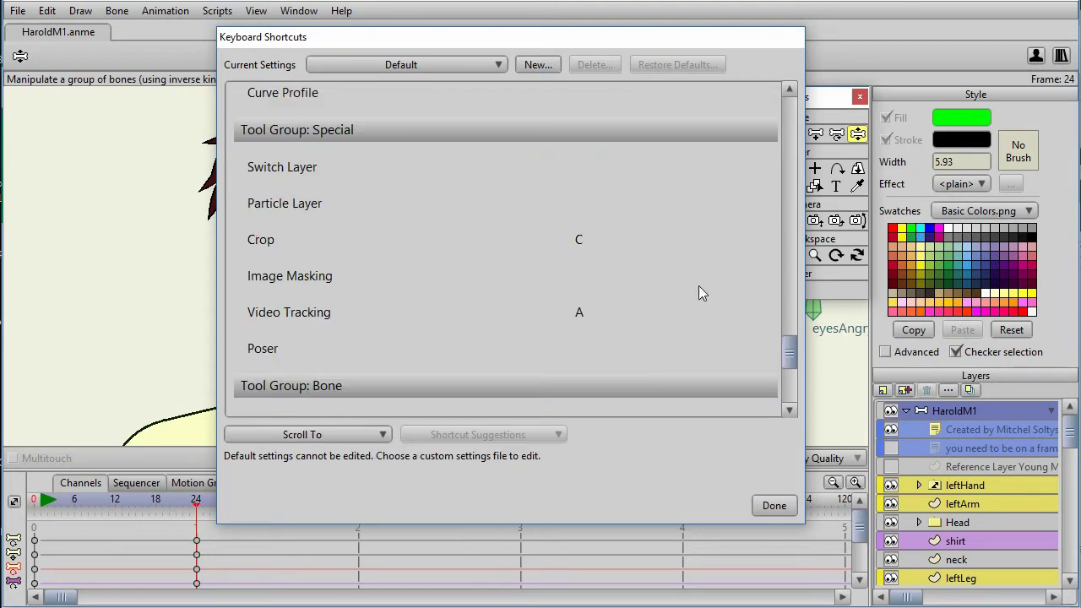
pyautogui.moveTo(786, 349); pyautogui.dragTo(789, 368)
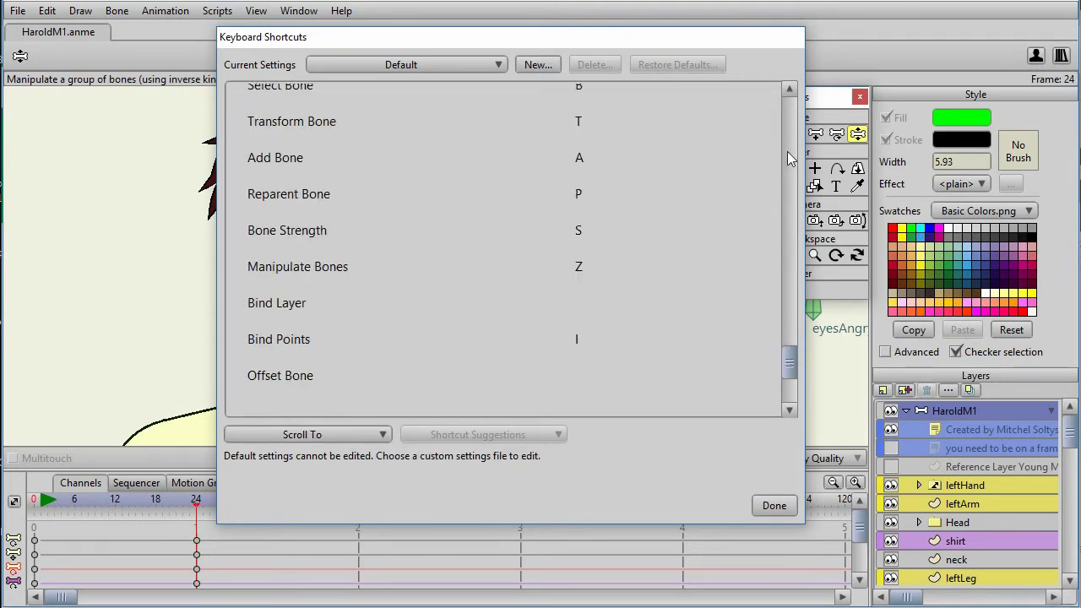
pyautogui.click(789, 88)
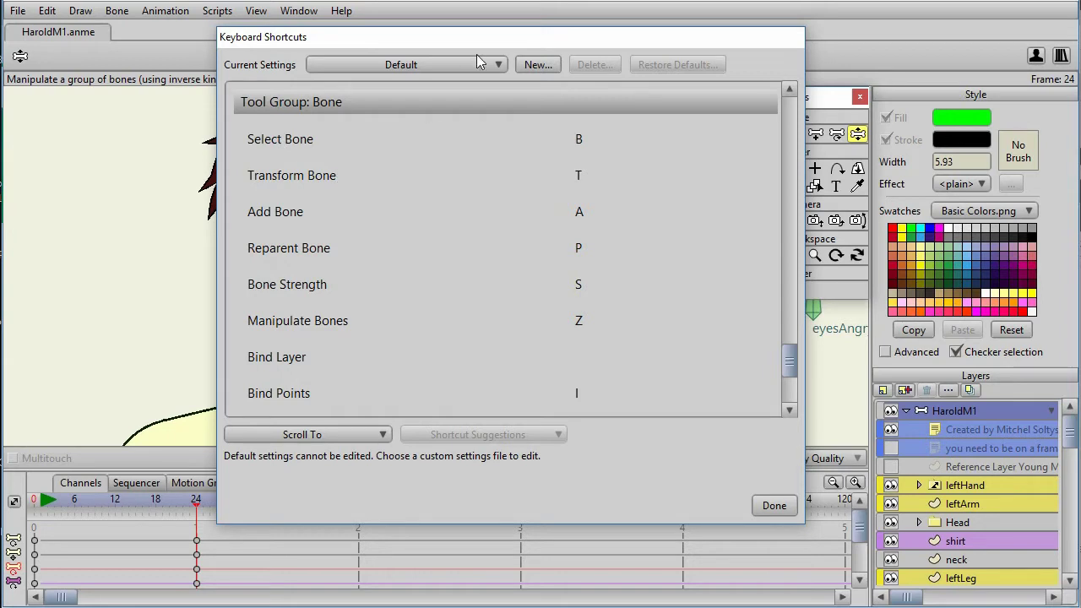
pyautogui.moveTo(476, 39); pyautogui.dragTo(379, 37)
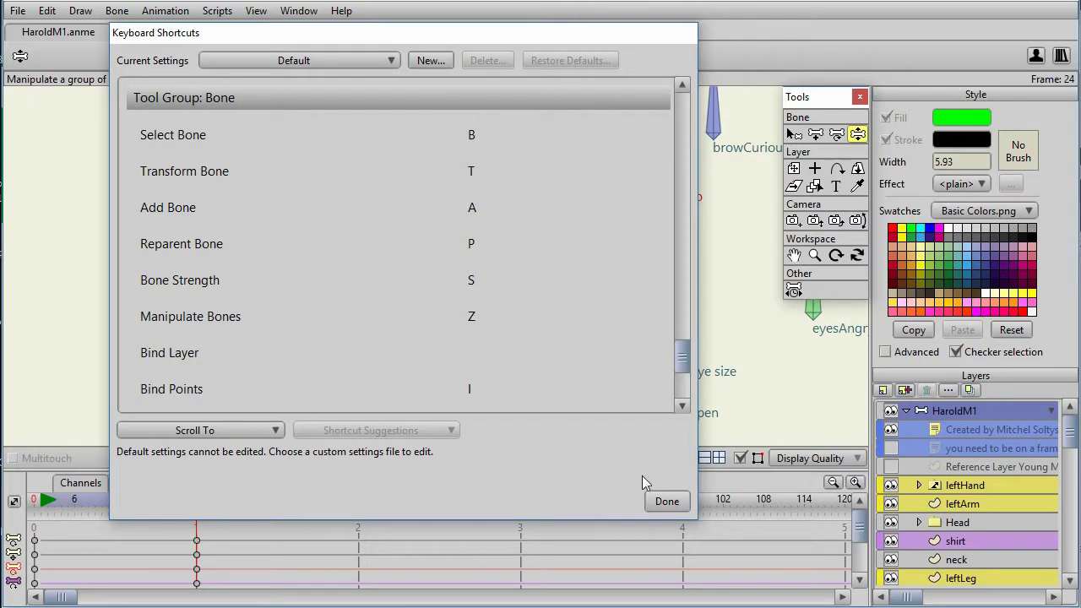
pyautogui.click(660, 499)
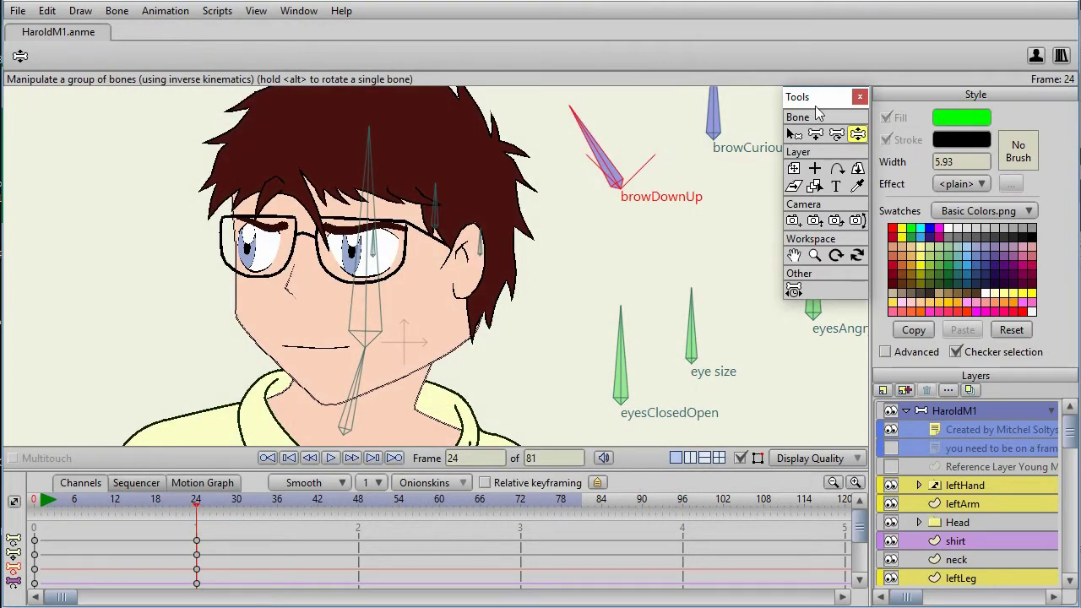
# Move the floating Tools palette, then dock it via Window > Docking > Tools.
pyautogui.moveTo(816, 96); pyautogui.dragTo(747, 125)
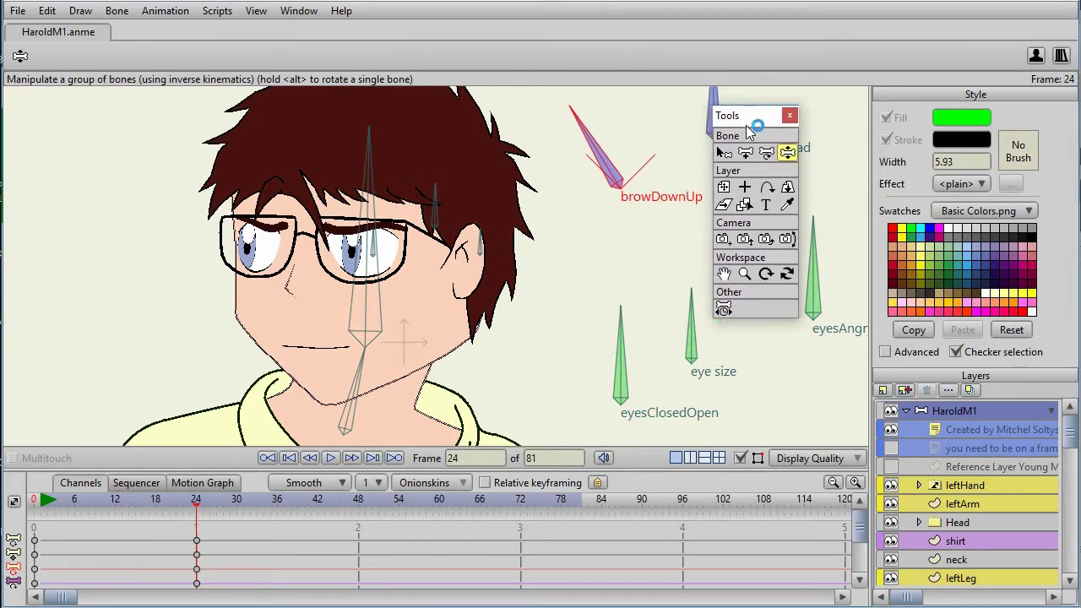
pyautogui.click(309, 11)
pyautogui.moveTo(320, 89)
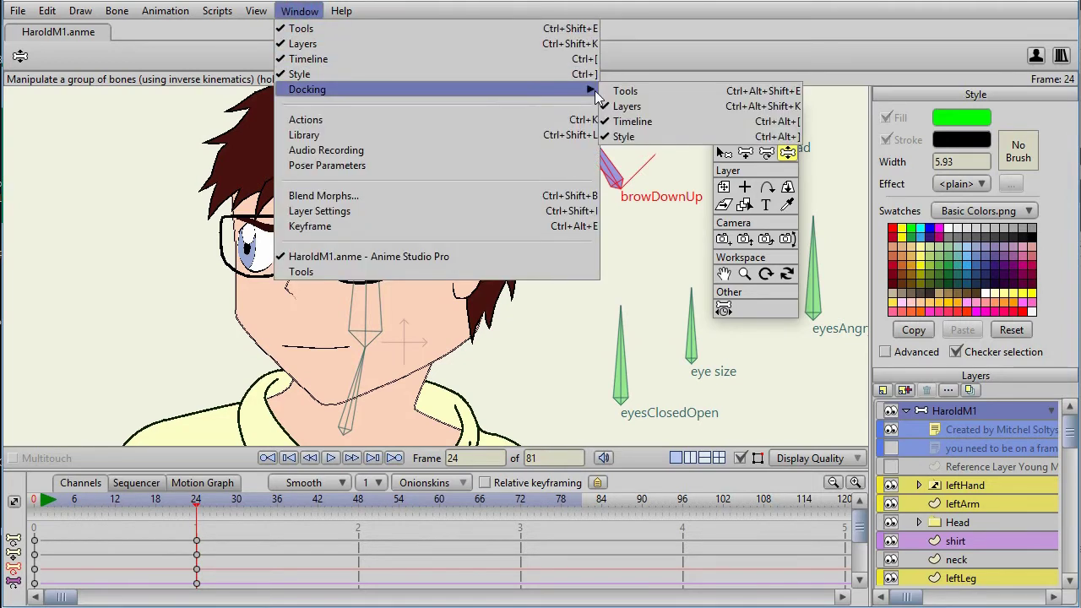
pyautogui.click(624, 91)
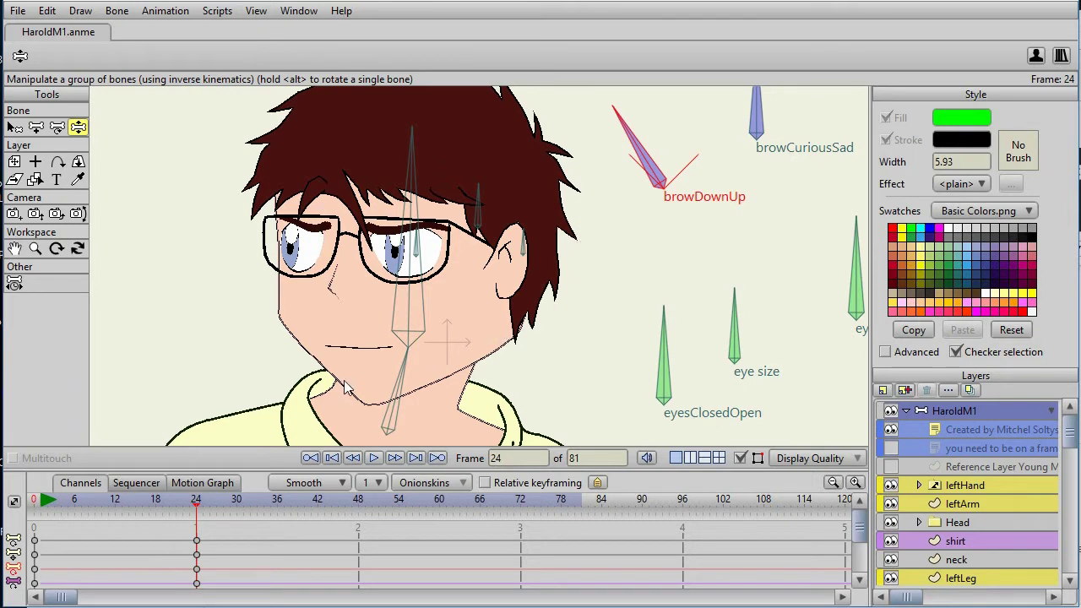
# Choose Help > Tutorials... to open the Tutorial Manual PDF in the browser.
pyautogui.click(345, 13)
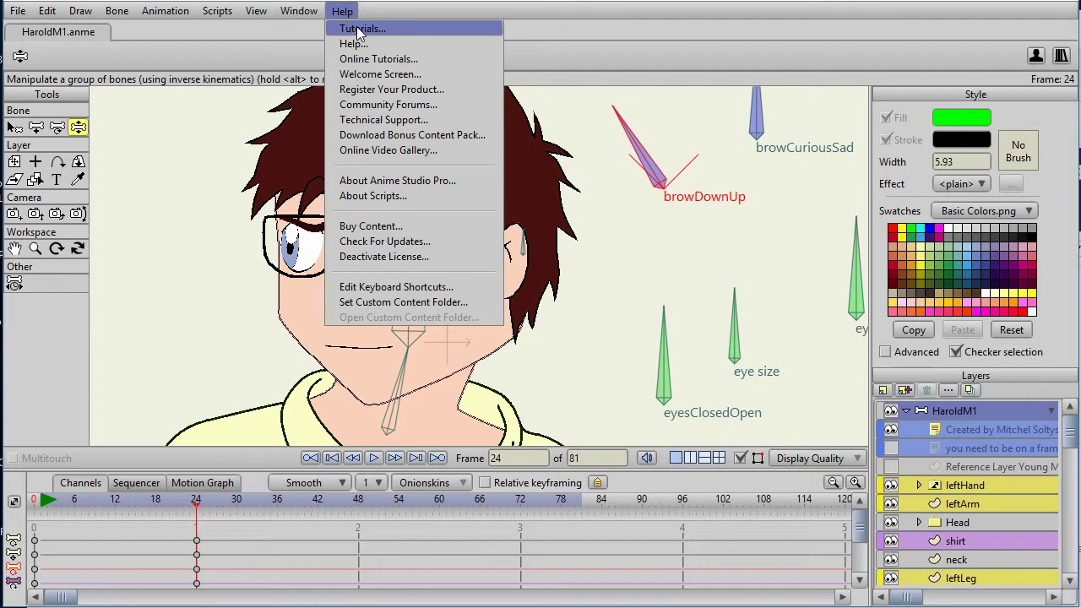
pyautogui.click(357, 29)
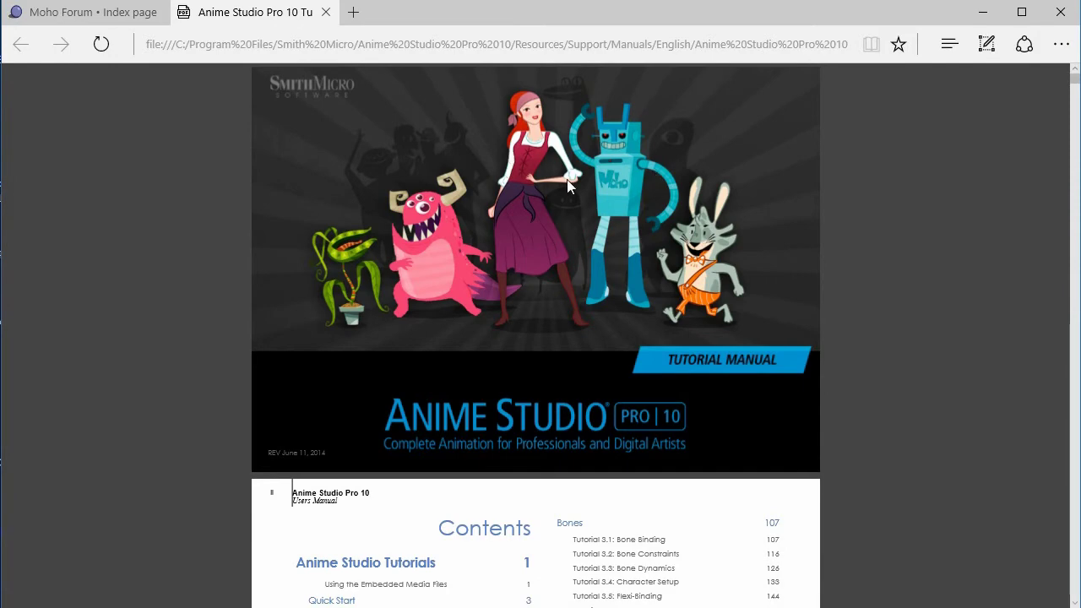
# Scroll the tutorial PDF down through the Contents and Quick Start pages.
pyautogui.scroll(-5, 567, 179)
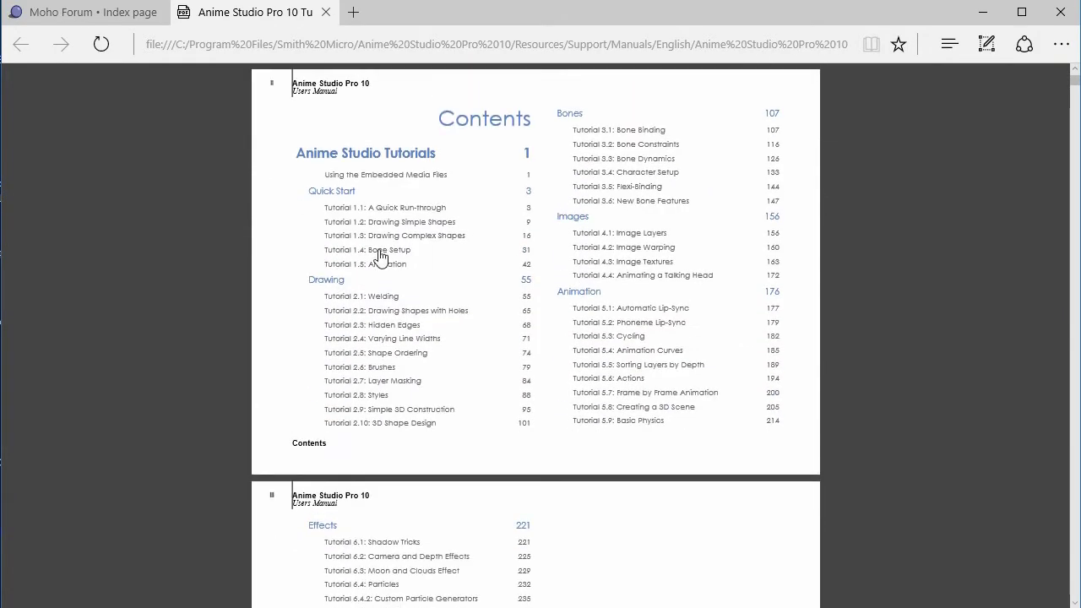
pyautogui.scroll(-15, 600, 274)
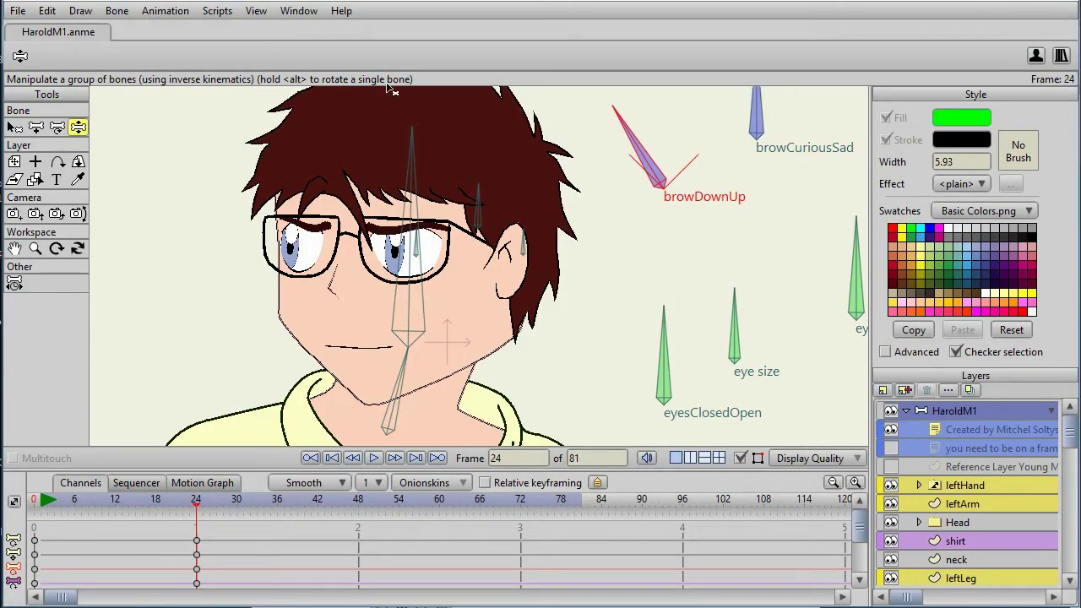
# Choose Help > Community Forums... to open the Moho Forum board index.
pyautogui.click(341, 11)
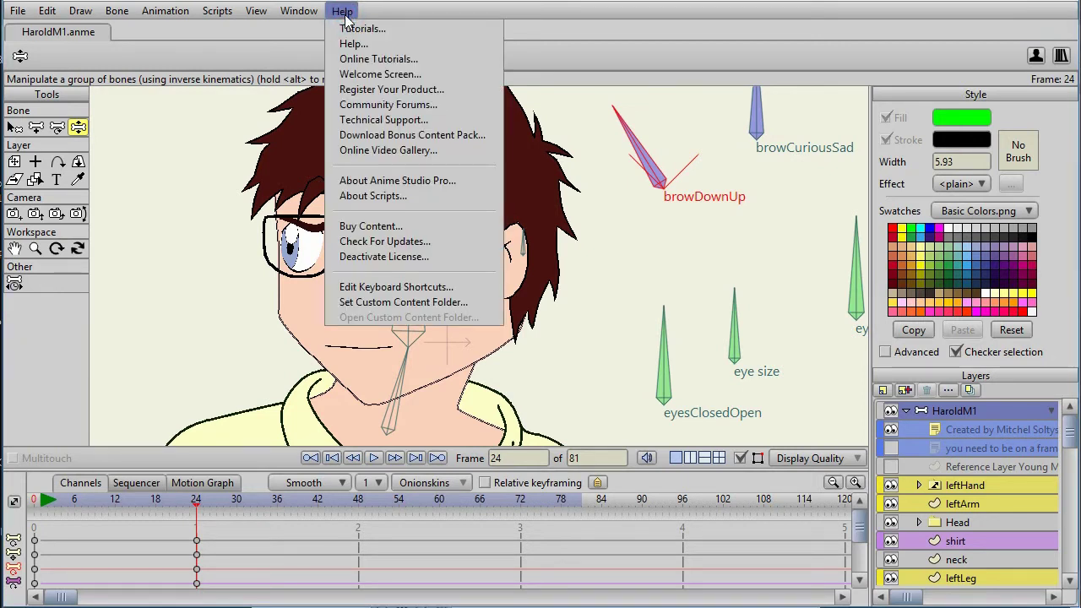
pyautogui.click(459, 105)
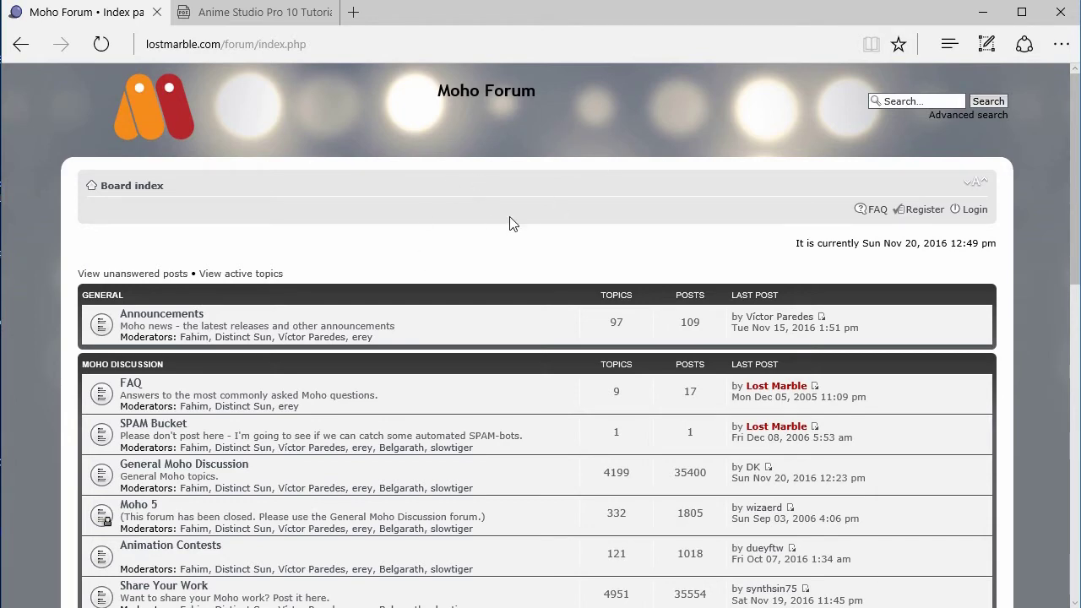
# Scroll down the Moho Forum index to look over the discussion boards.
pyautogui.scroll(-3, 486, 222)
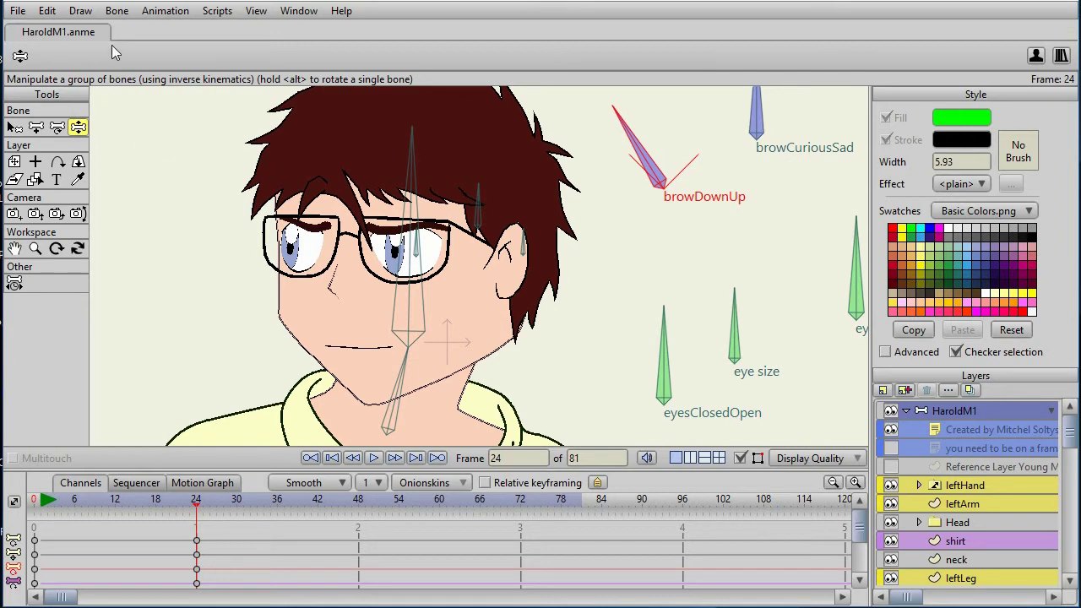
# Switch to Moho Pro 12, with Harold's rig loaded in Untitled.moho.
pyautogui.click(608, 314)
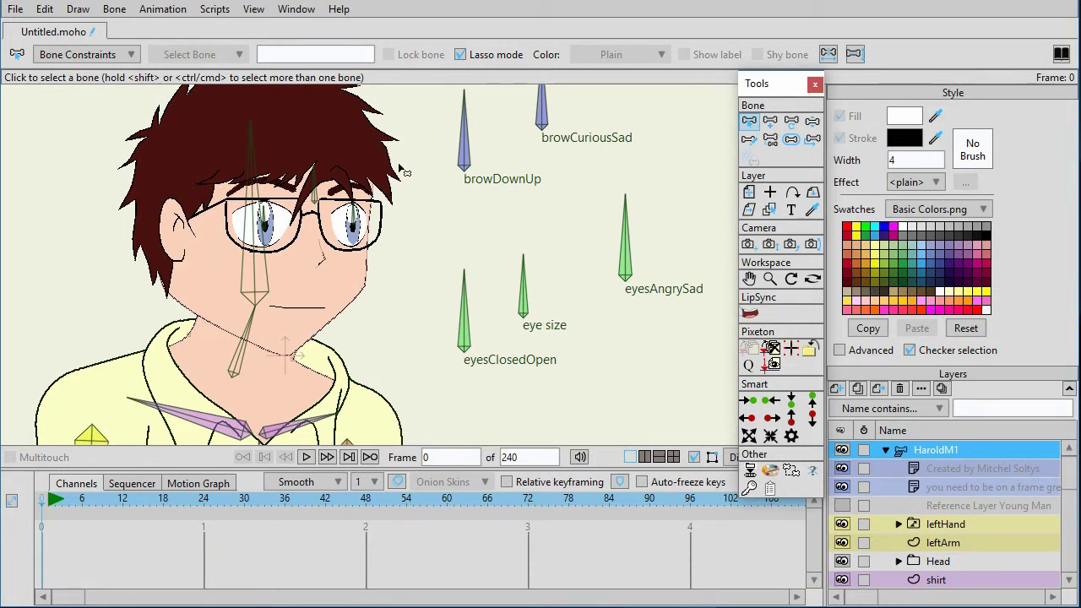
# Lower the interface Brightness in Preferences > Appearance and apply the darker theme.
pyautogui.click(45, 9)
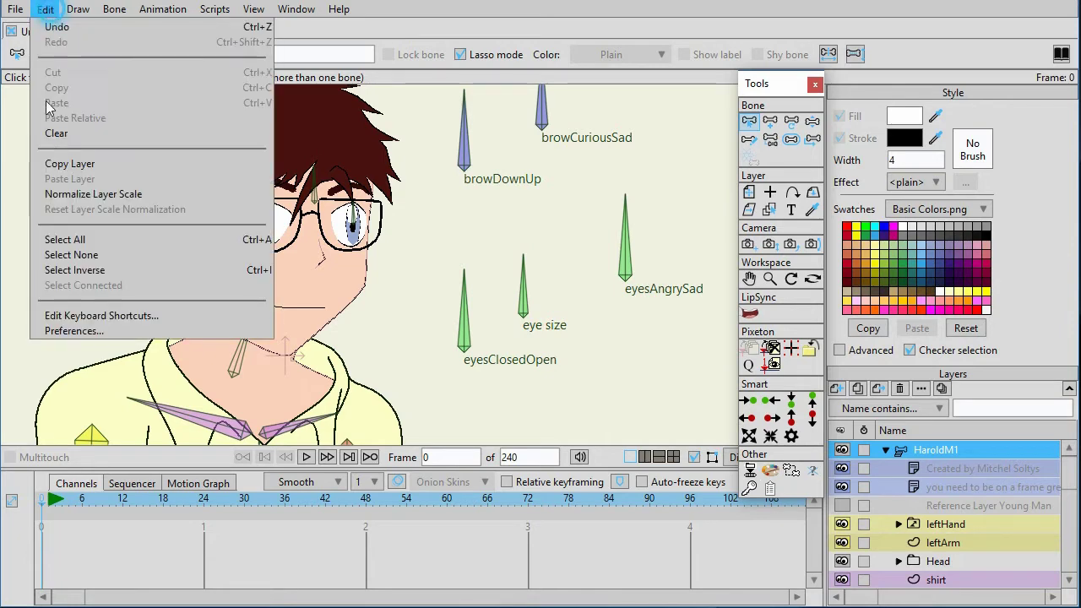
pyautogui.click(83, 330)
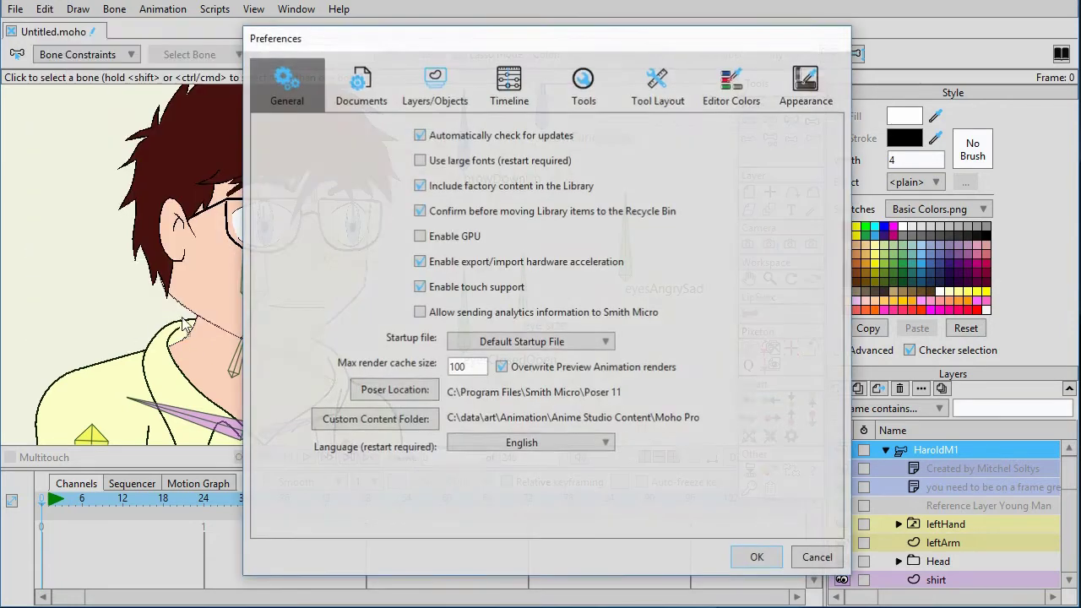
pyautogui.click(807, 82)
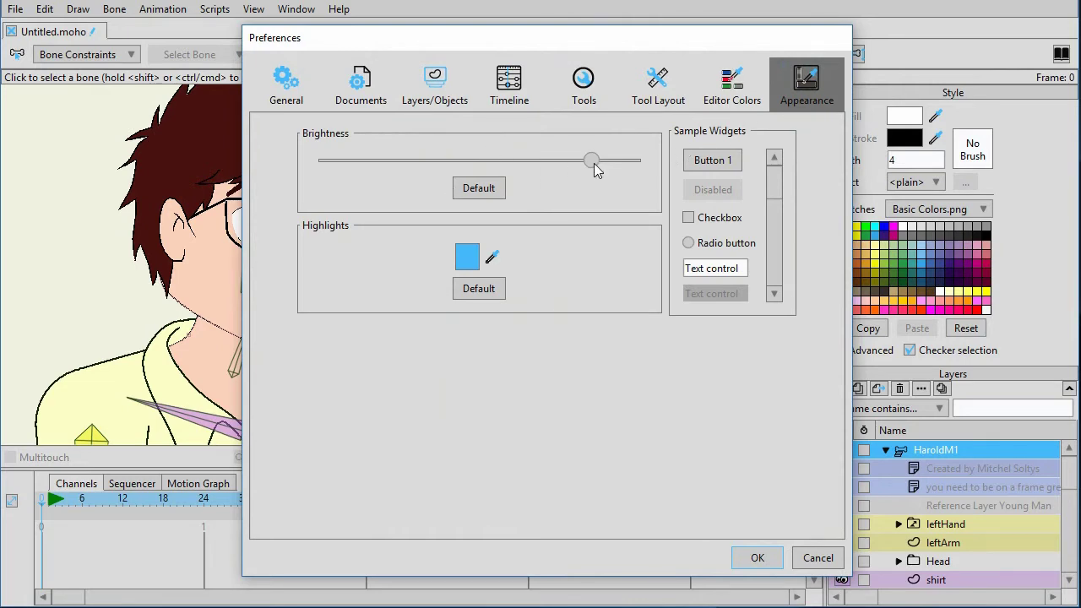
pyautogui.moveTo(592, 160); pyautogui.dragTo(413, 178)
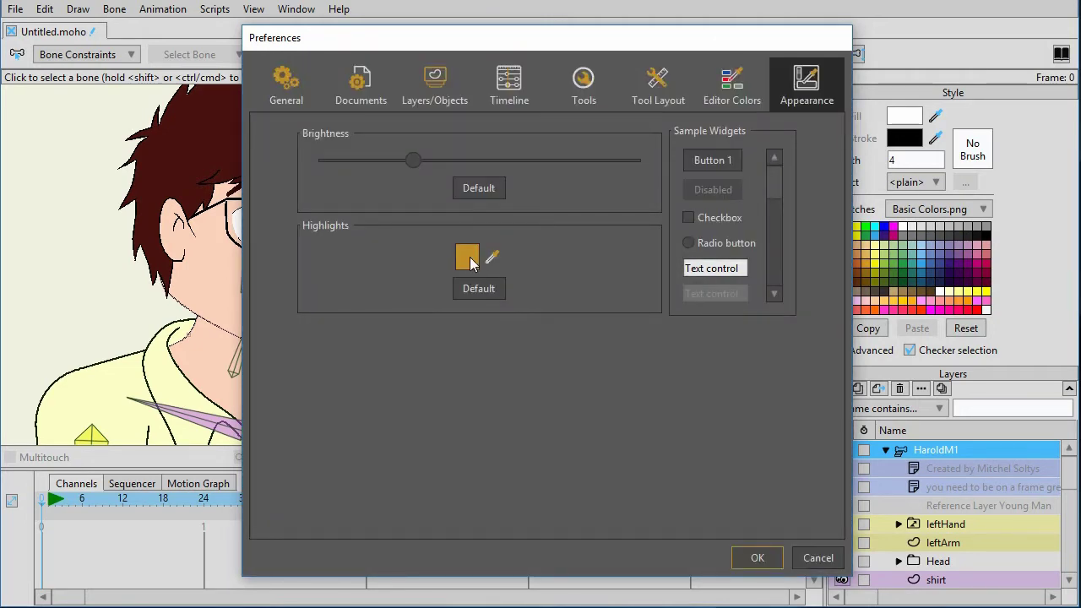
pyautogui.click(759, 559)
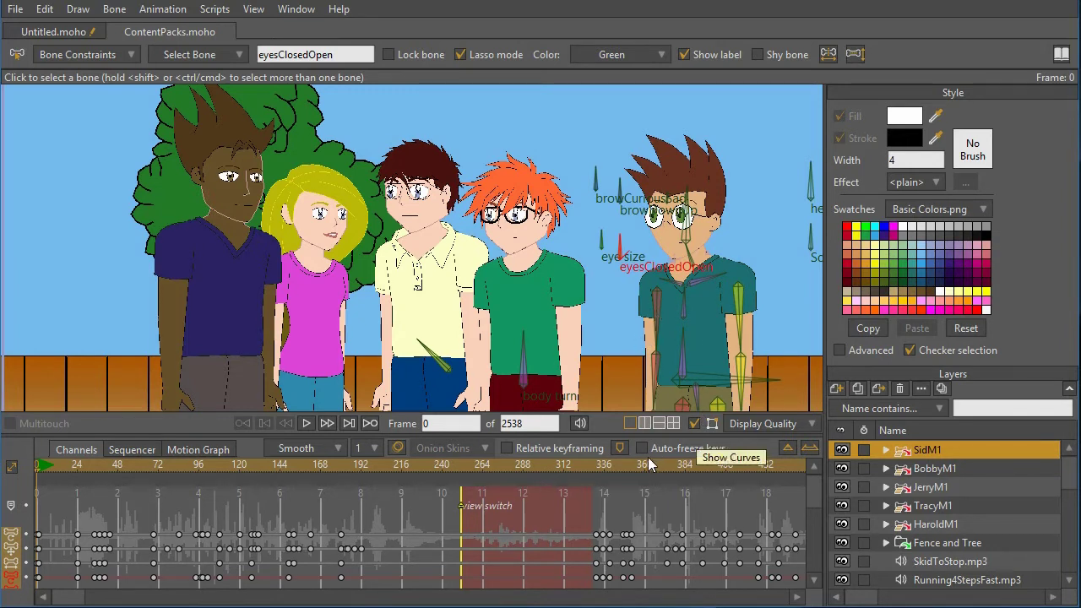
# Zoom the timeline in three levels on the frames.
pyautogui.click(813, 447)
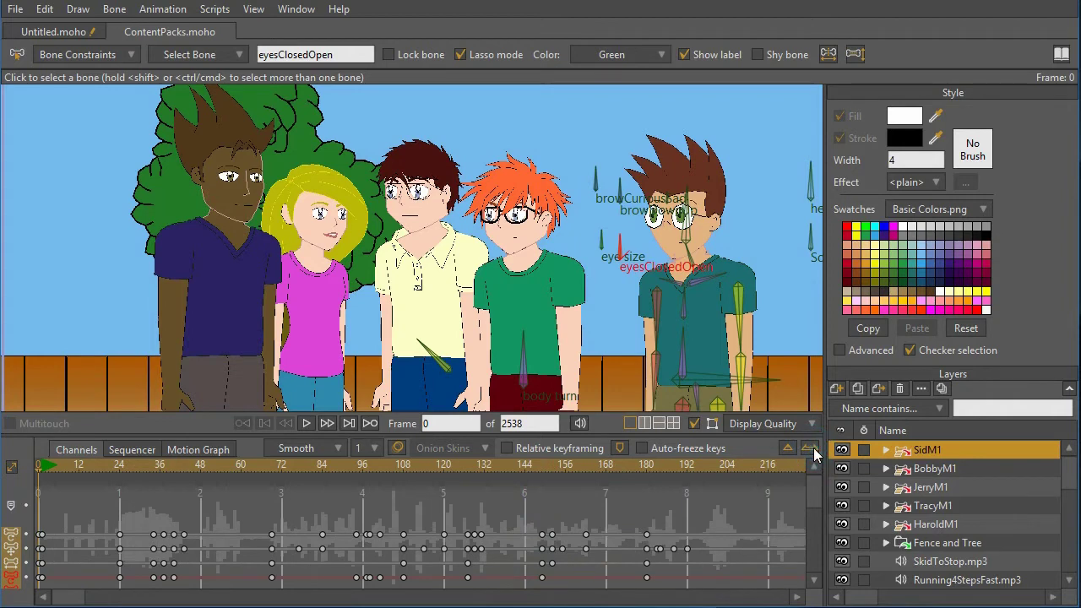
pyautogui.click(813, 447)
pyautogui.click(813, 448)
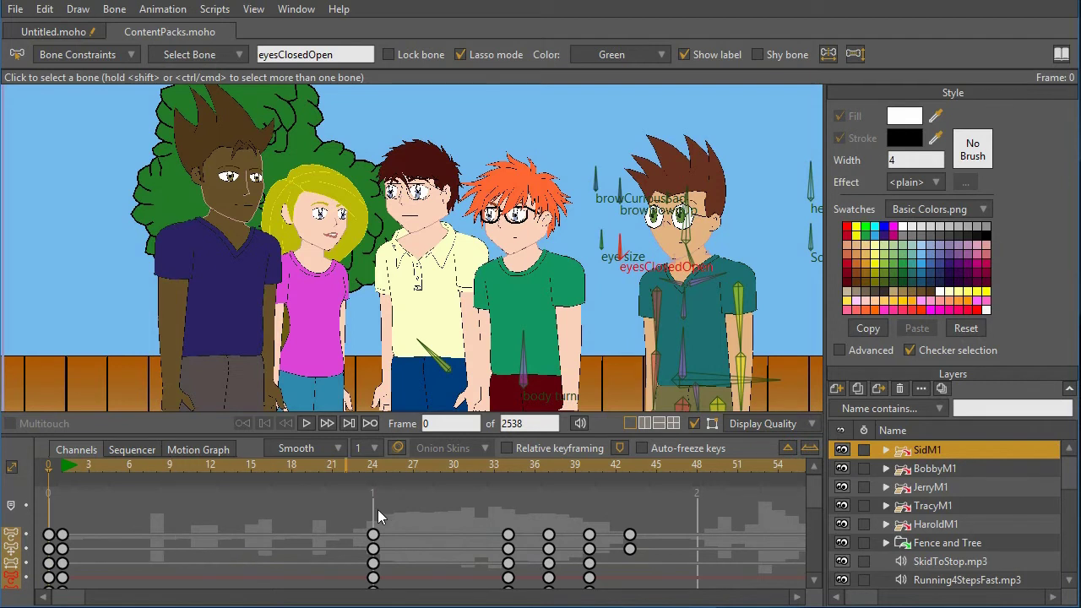
# Scroll through the timeline's keyframe channels, then bring up the View menu.
pyautogui.click(616, 497)
pyautogui.hscroll(2, 595, 534)
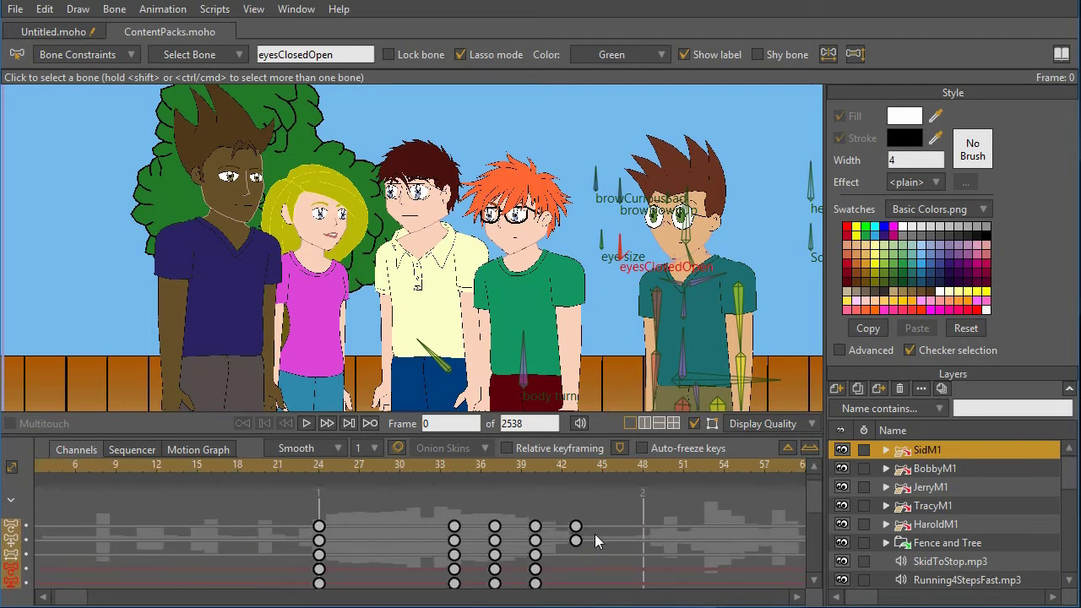
pyautogui.hscroll(5, 374, 560)
pyautogui.scroll(1, 374, 560)
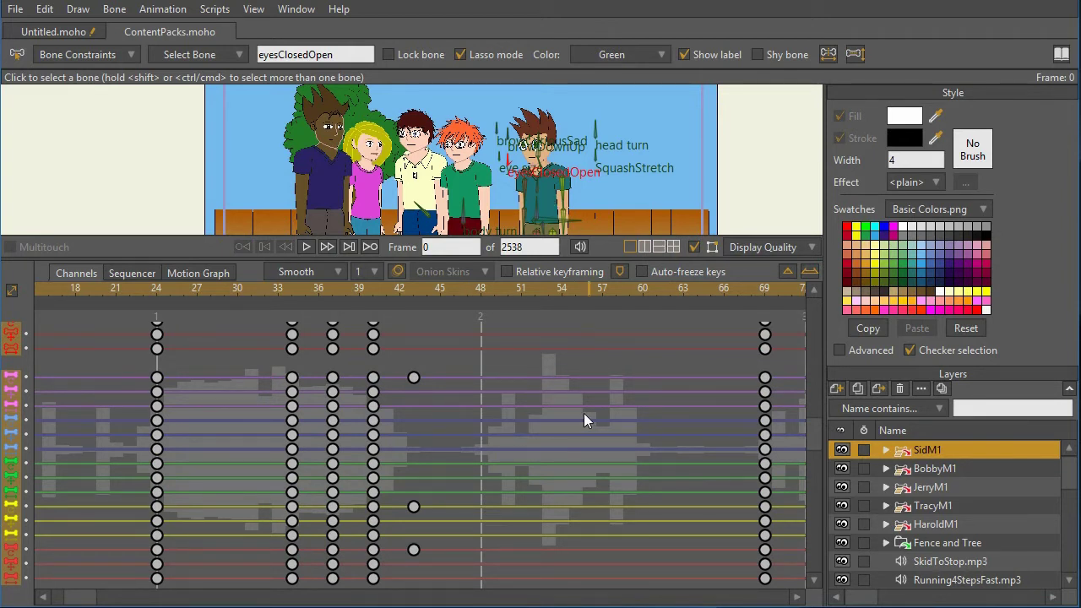
pyautogui.scroll(2, 584, 413)
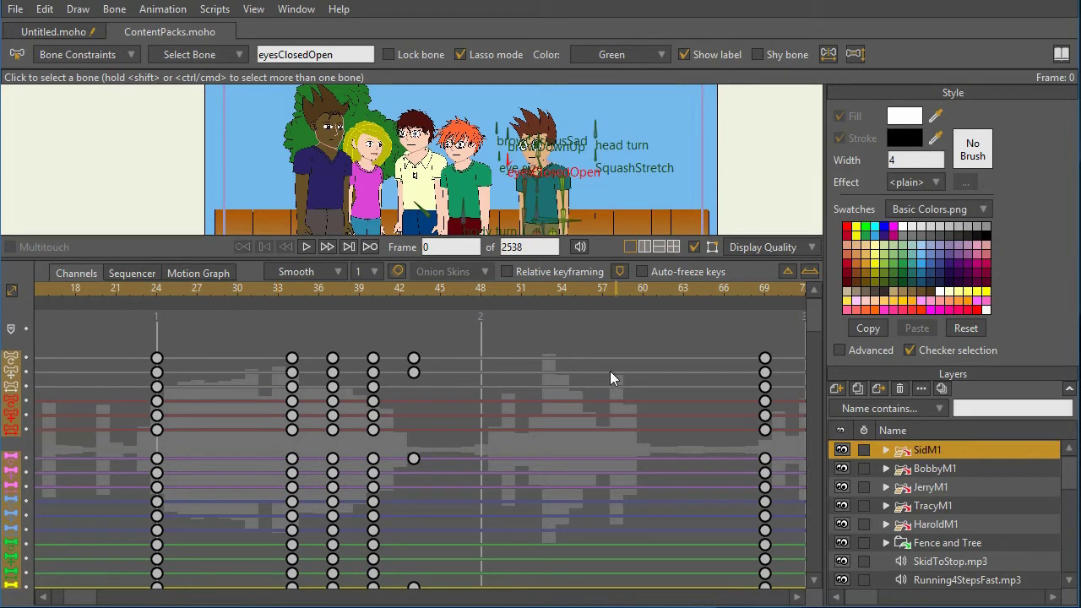
pyautogui.scroll(-1, 571, 410)
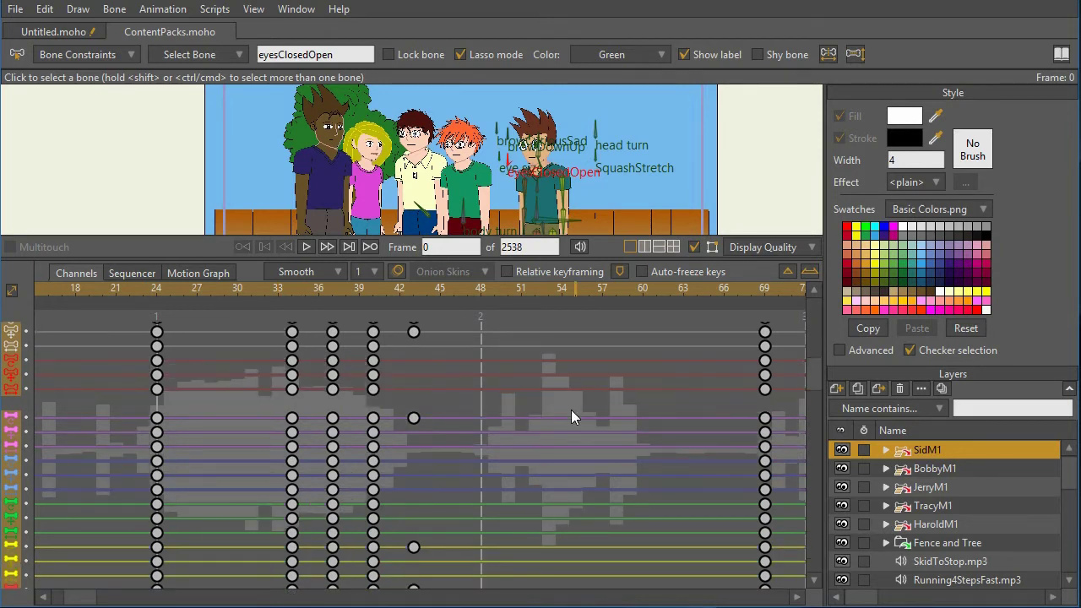
pyautogui.scroll(-1, 571, 410)
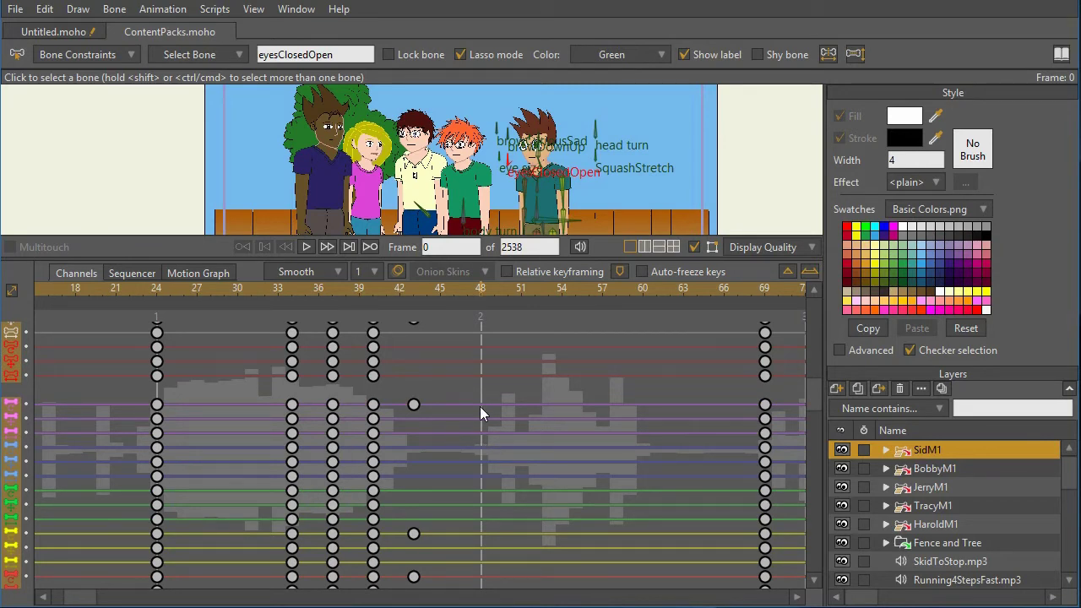
pyautogui.click(255, 9)
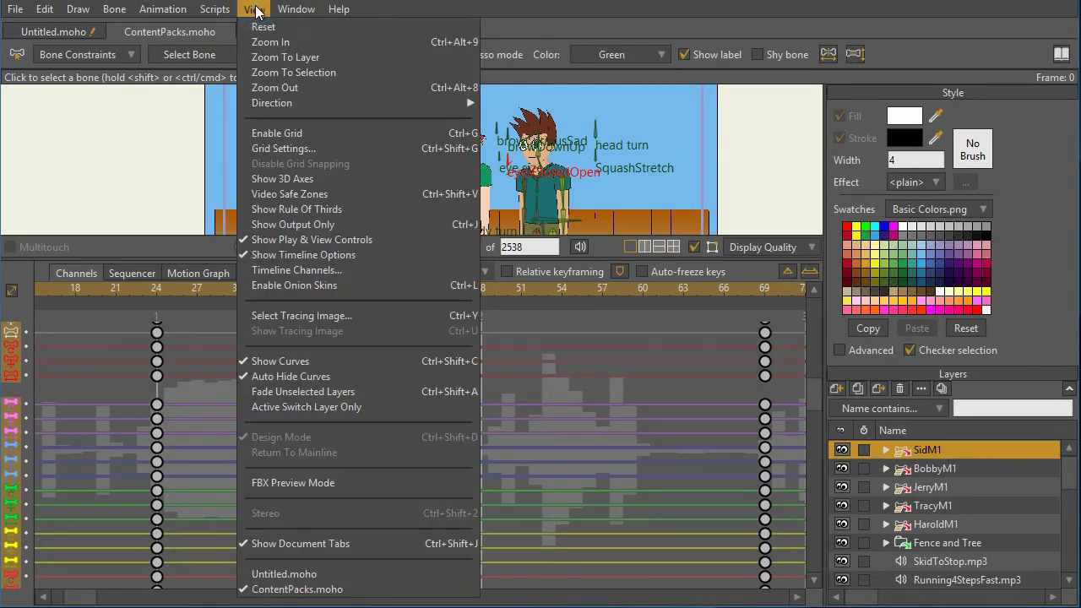
pyautogui.click(302, 269)
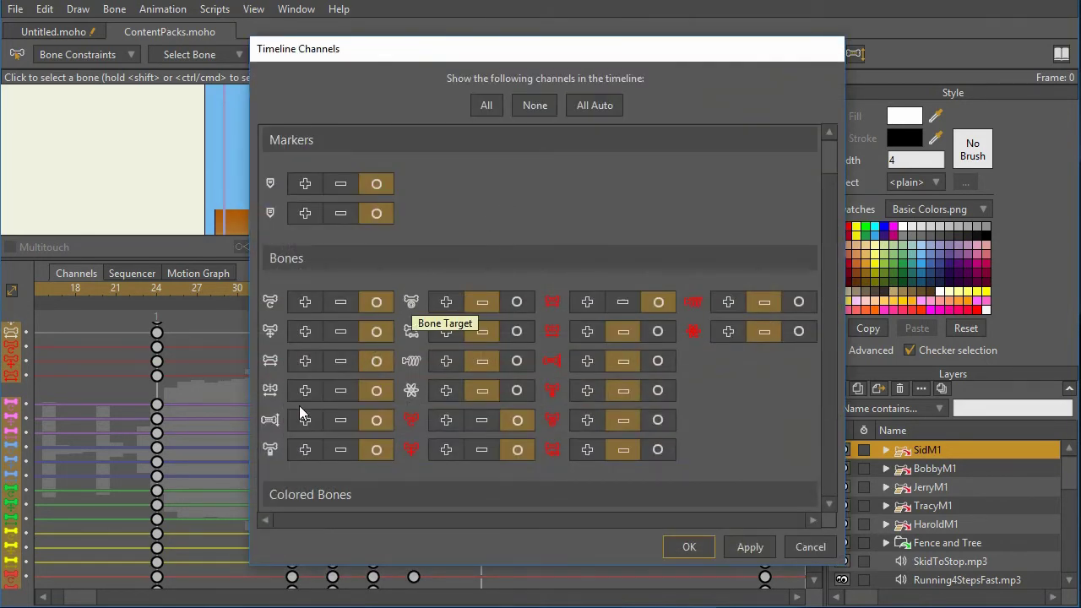
pyautogui.scroll(-2, 555, 360)
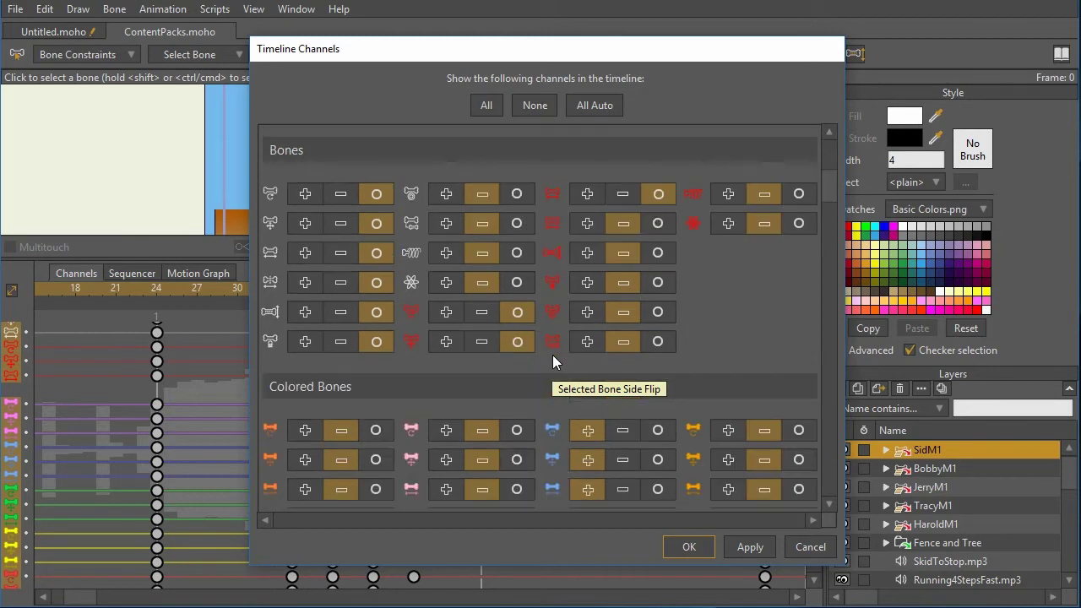
pyautogui.scroll(-5, 552, 360)
pyautogui.scroll(-8, 552, 355)
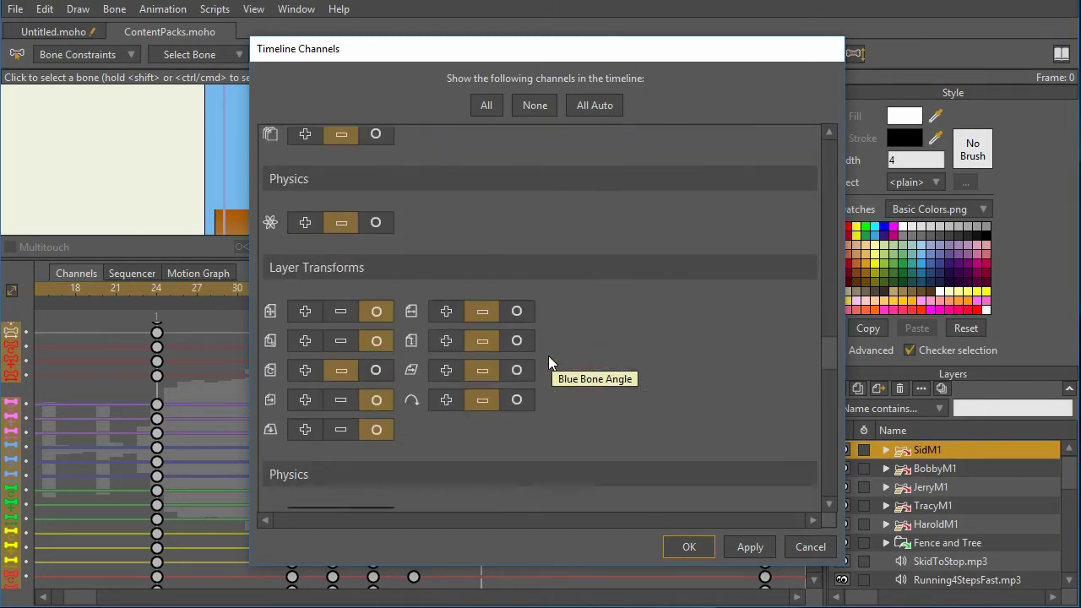
pyautogui.scroll(-3, 546, 359)
pyautogui.scroll(15, 544, 360)
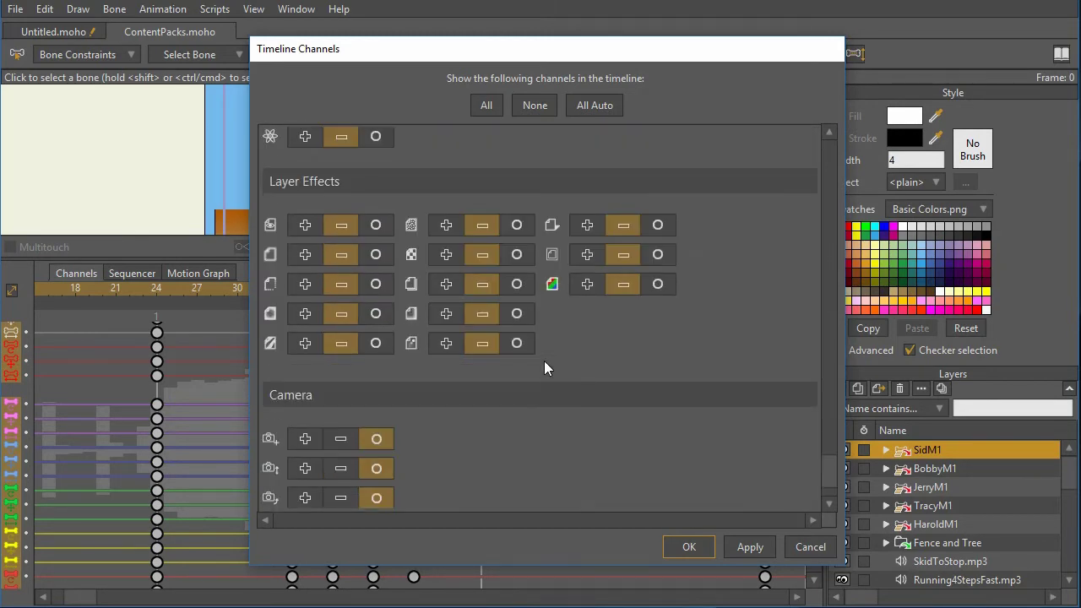
pyautogui.scroll(6, 538, 358)
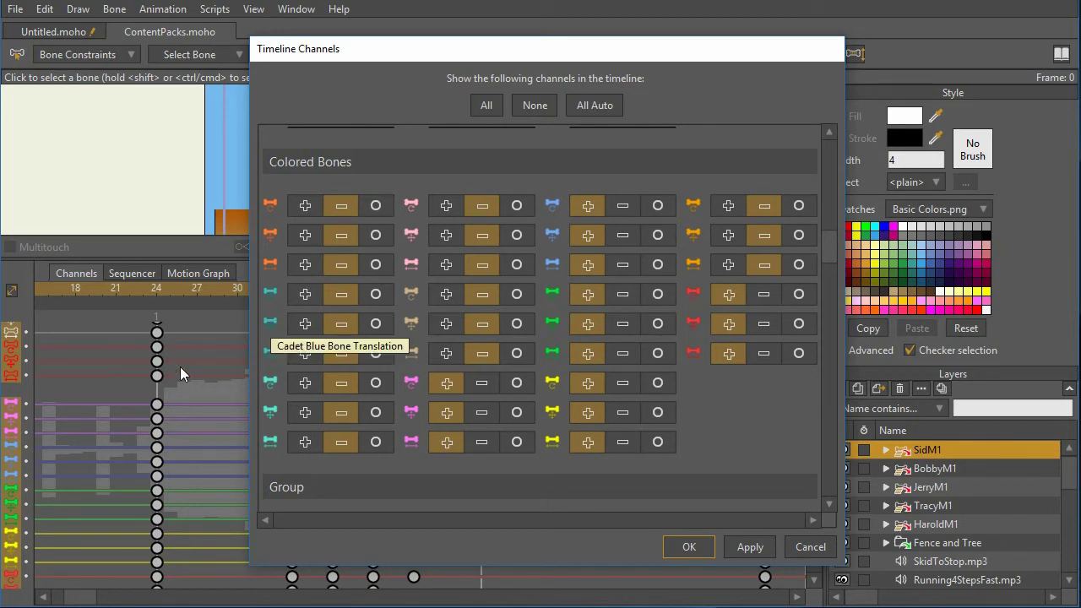
# Set the first three orange bone channels to shown, then to automatic, applying each change.
pyautogui.click(303, 208)
pyautogui.click(304, 235)
pyautogui.click(300, 265)
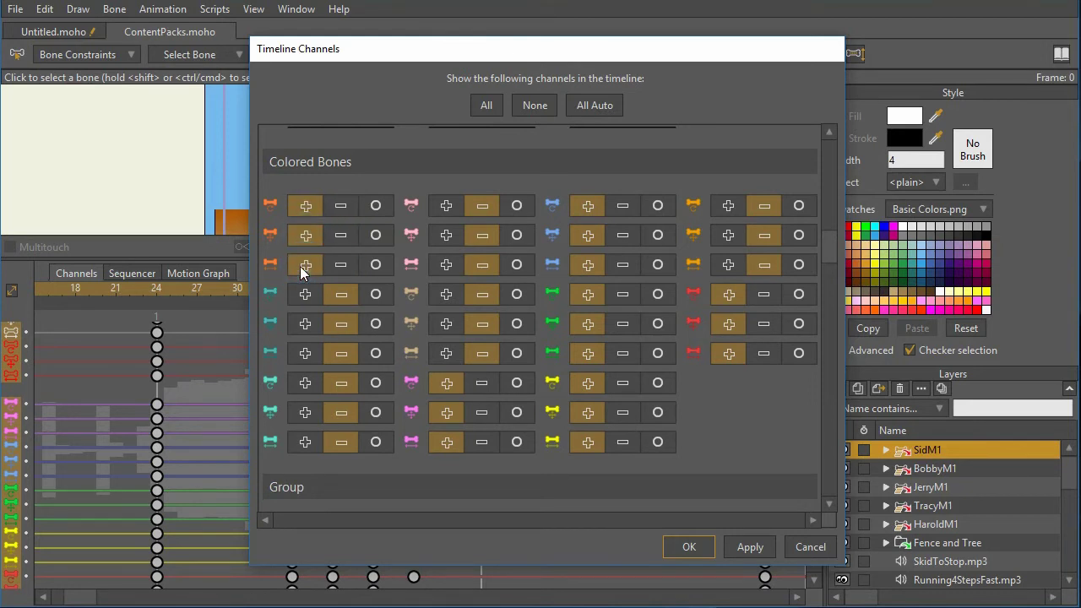
pyautogui.click(750, 547)
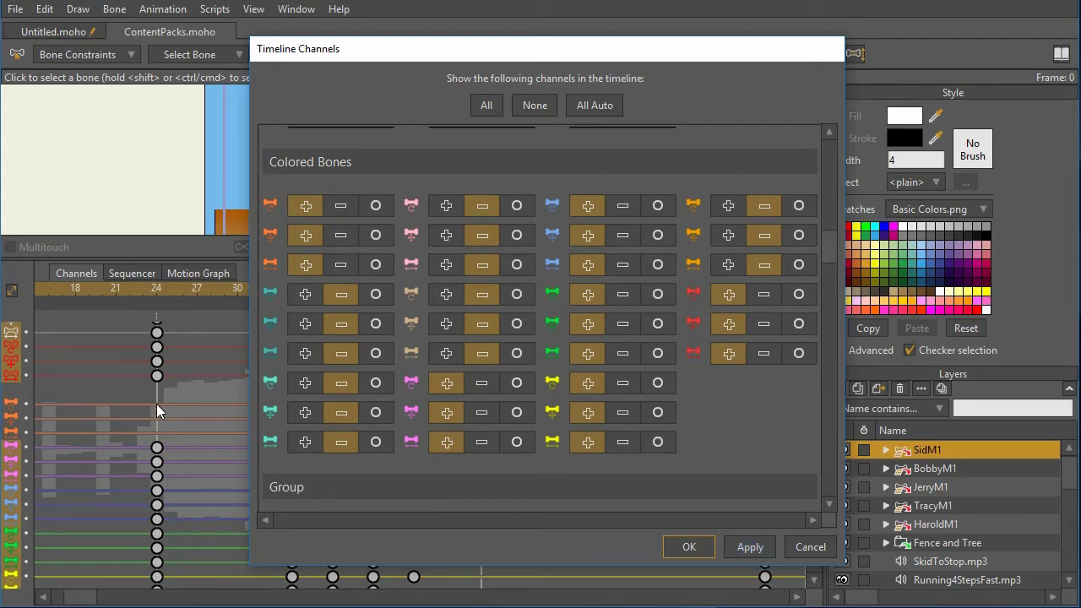
pyautogui.click(376, 206)
pyautogui.click(376, 235)
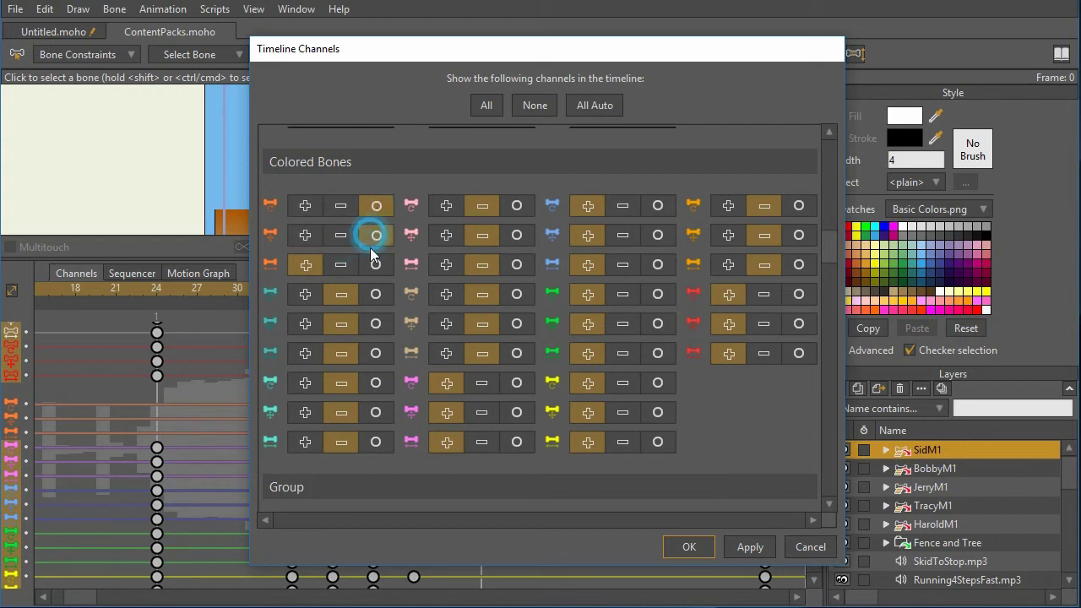
pyautogui.click(375, 264)
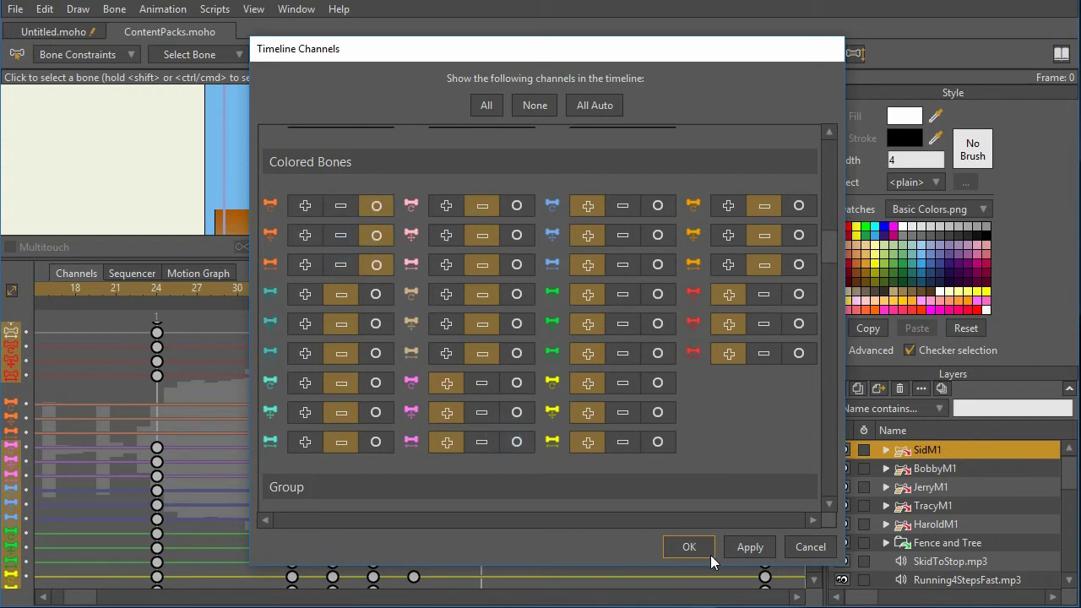
pyautogui.click(738, 547)
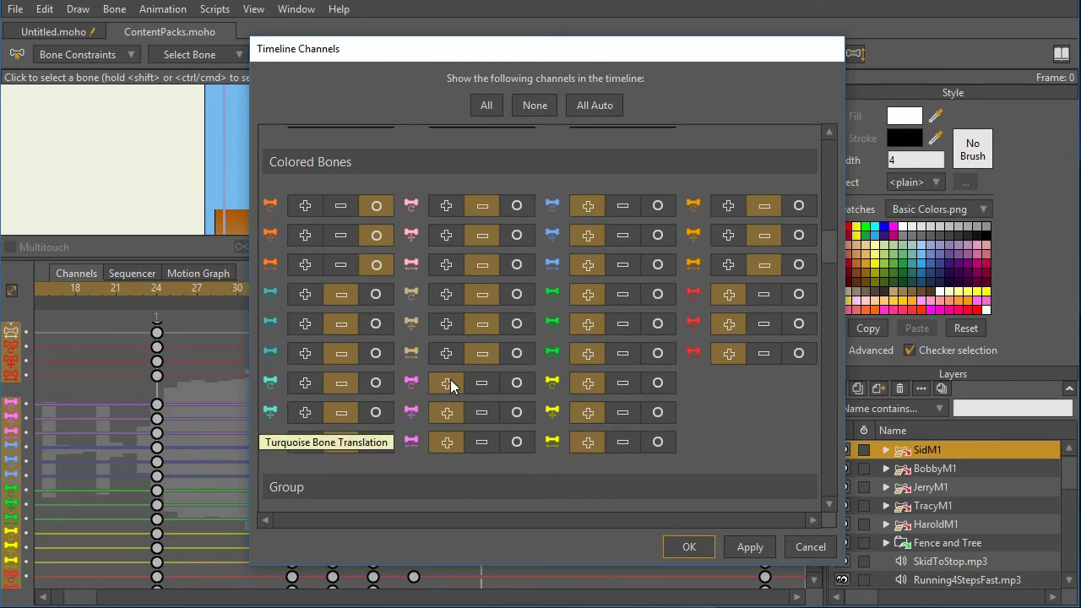
# Set the seventh to ninth pink bone channels to automatic, then hide them, applying each change.
pyautogui.click(517, 382)
pyautogui.click(517, 412)
pyautogui.click(517, 442)
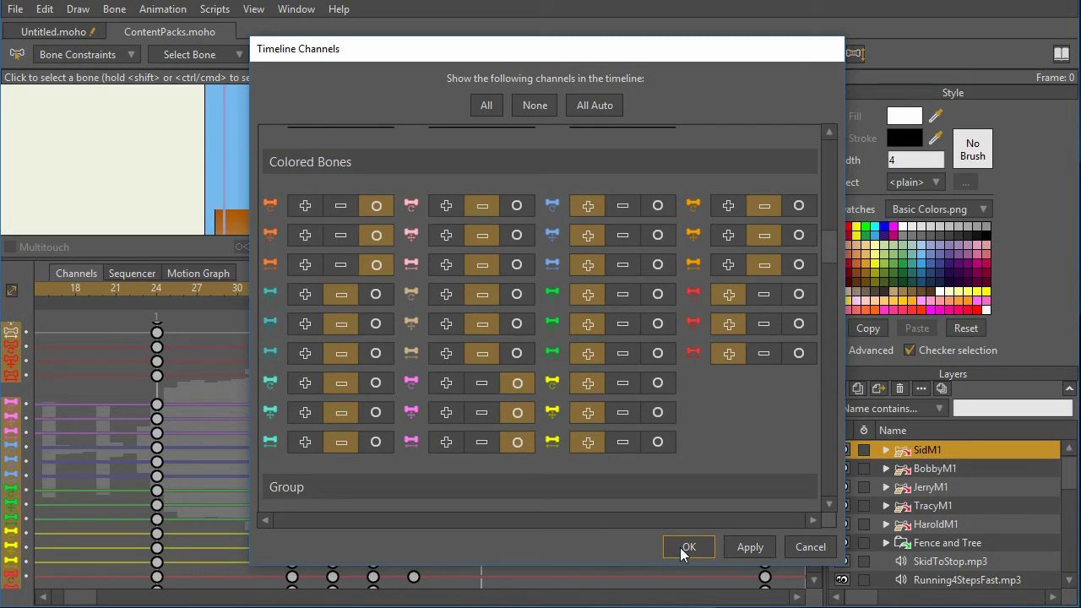
pyautogui.click(750, 547)
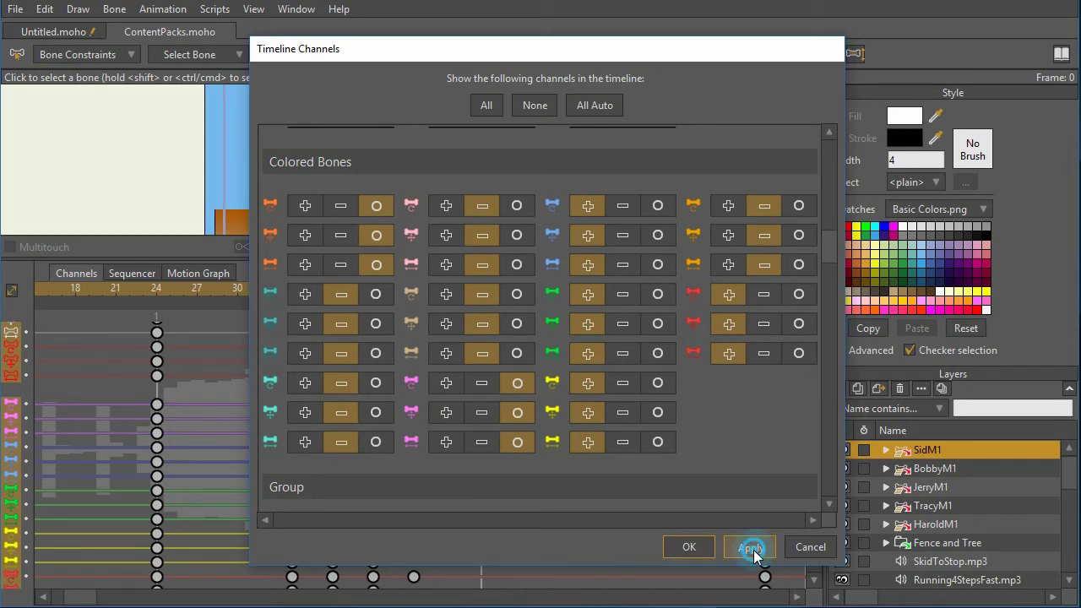
pyautogui.click(480, 385)
pyautogui.click(486, 412)
pyautogui.click(482, 440)
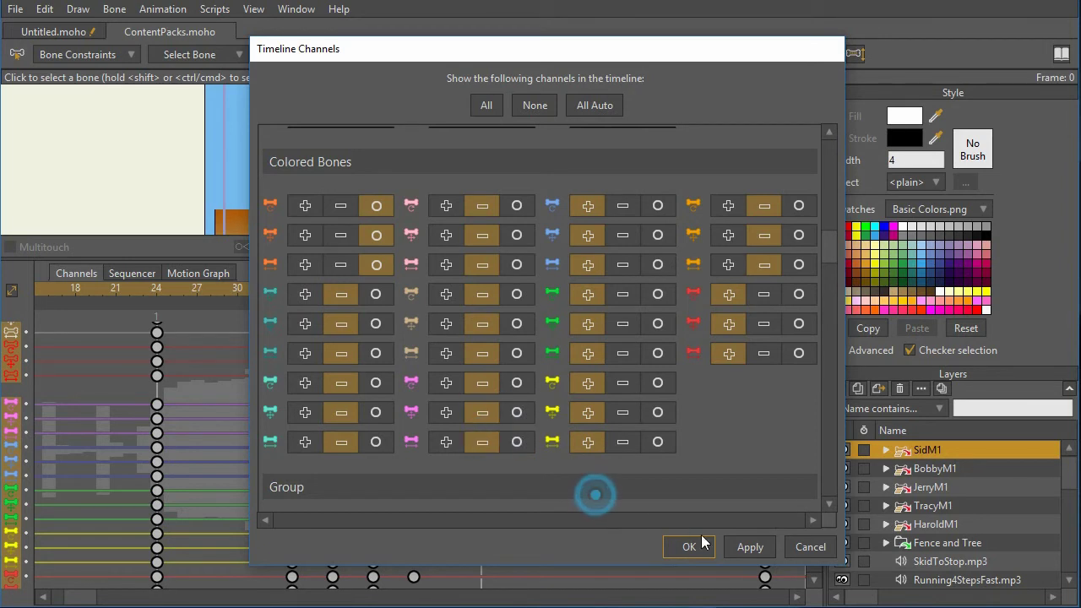
pyautogui.click(742, 546)
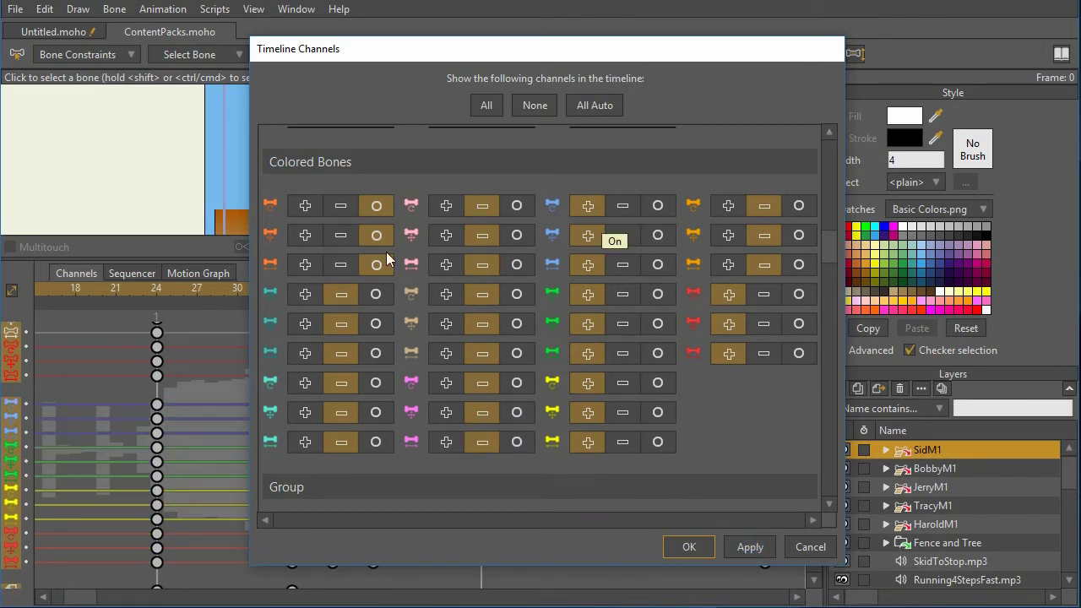
# Hide the orange and all remaining coloured bone channels and apply.
pyautogui.click(340, 207)
pyautogui.click(339, 228)
pyautogui.click(342, 256)
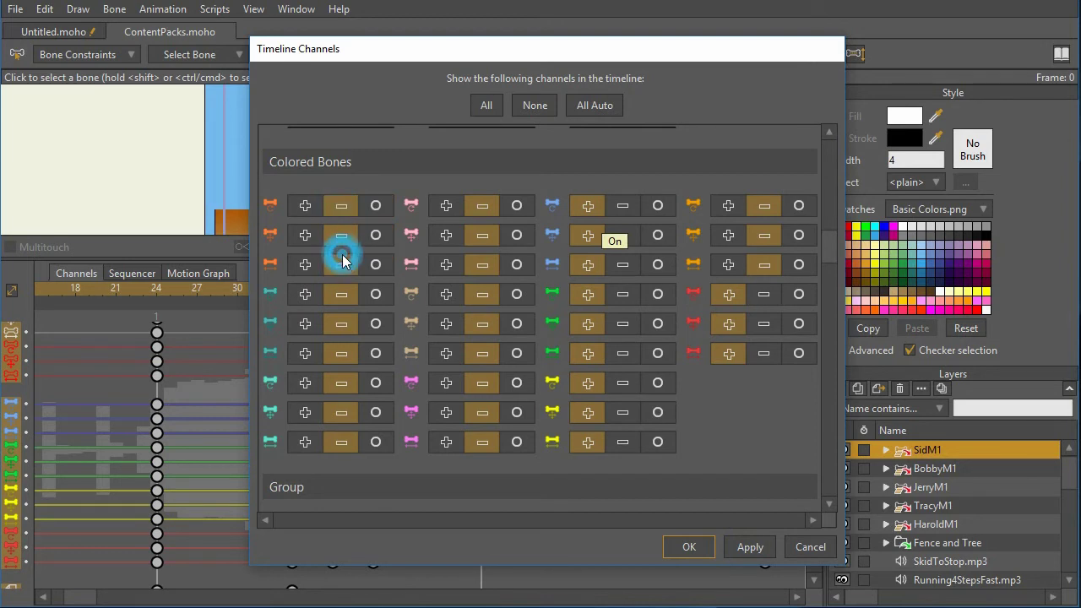
pyautogui.click(623, 206)
pyautogui.moveTo(624, 239)
pyautogui.mouseDown()
pyautogui.moveTo(620, 277)
pyautogui.moveTo(711, 371)
pyautogui.mouseUp()
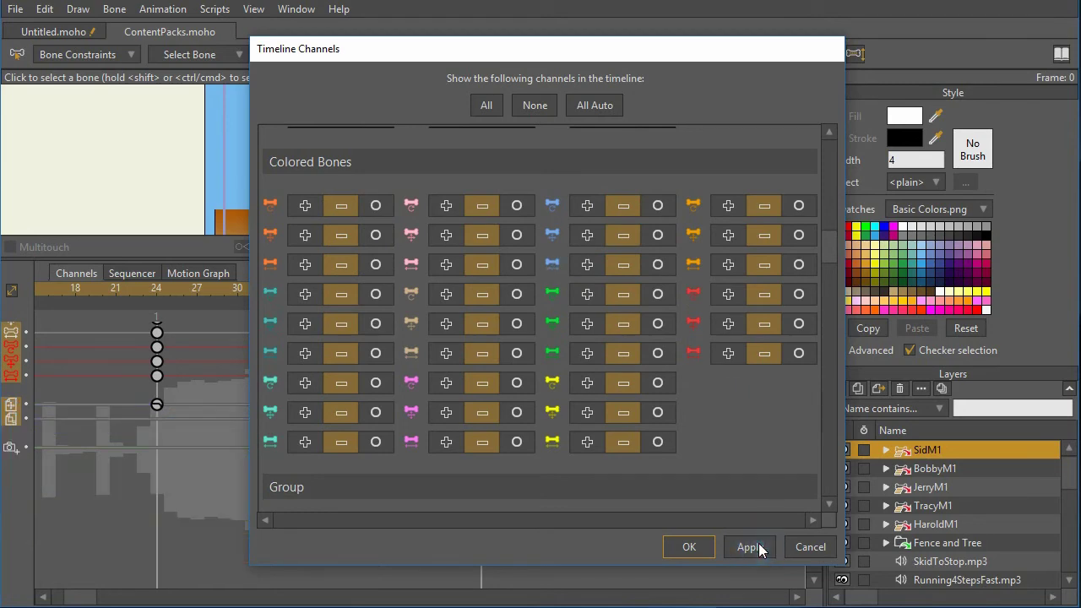
pyautogui.click(749, 547)
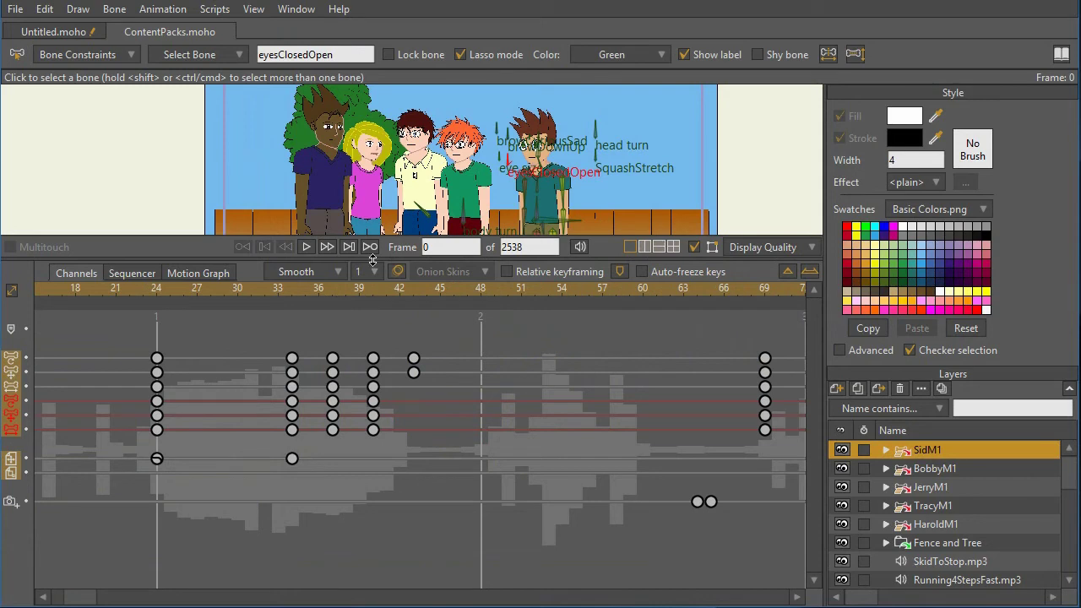
# Shrink the timeline to enlarge the canvas, keeping the Layers filter on 'Name contains...'.
pyautogui.moveTo(372, 258); pyautogui.dragTo(402, 460)
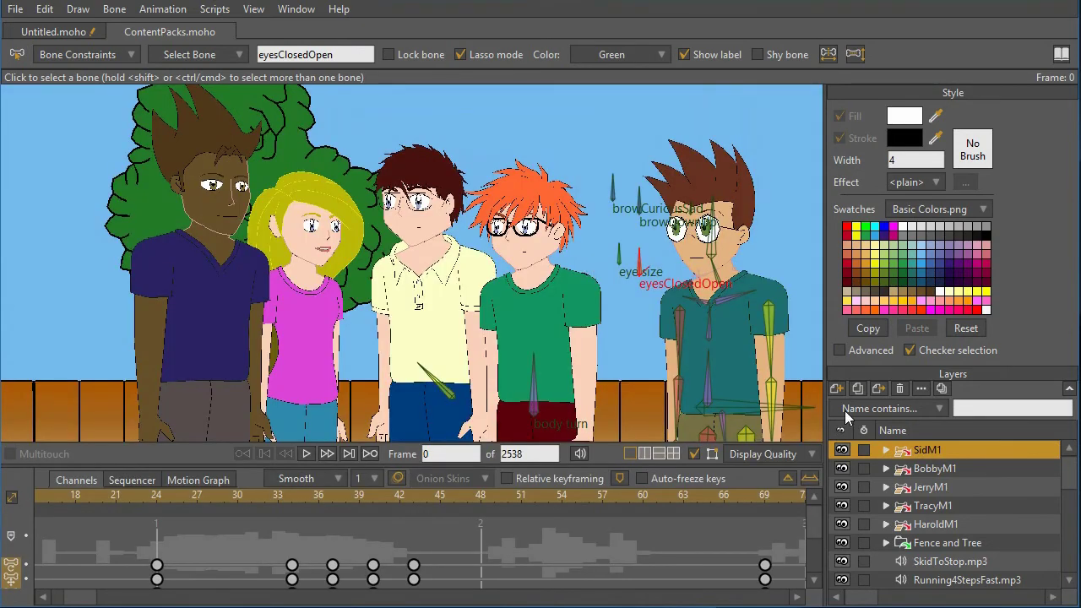
pyautogui.click(885, 406)
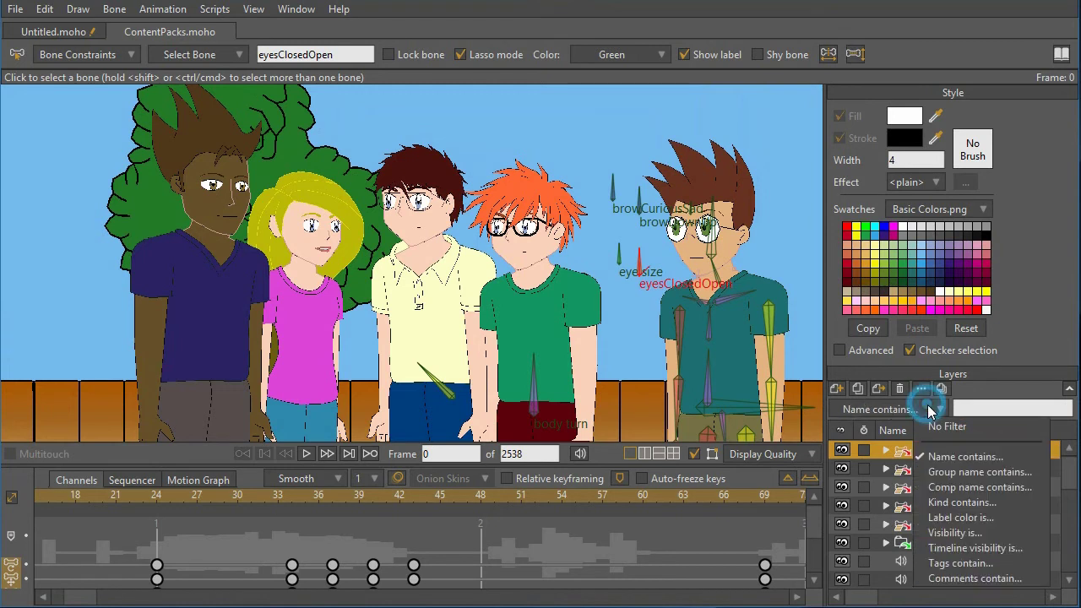
pyautogui.click(974, 454)
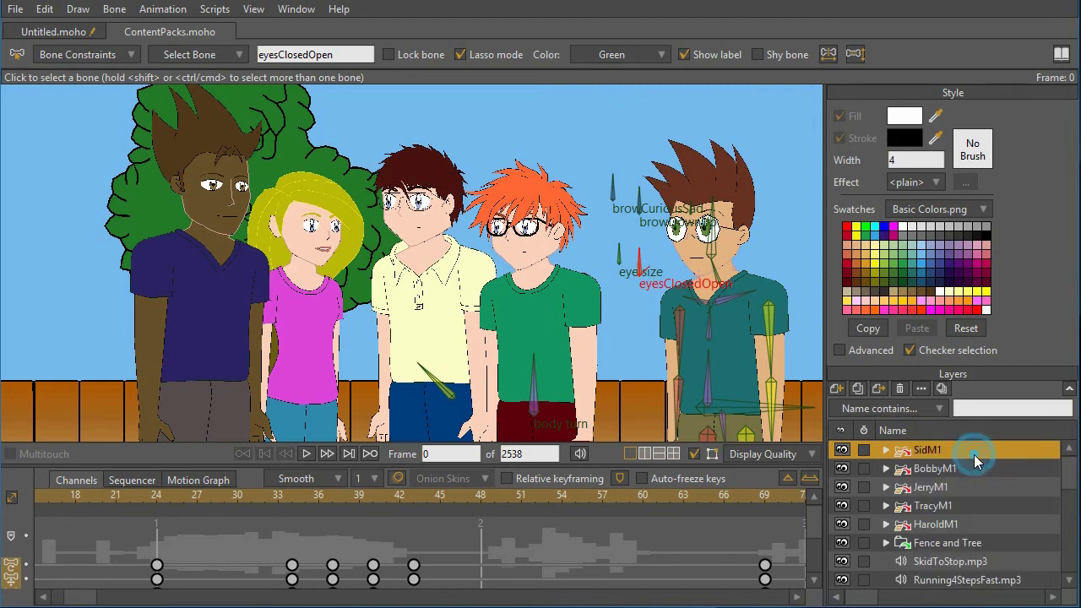
pyautogui.click(981, 407)
# Filter the Layers panel by name 'mouth' and select the SidM1 layer.
pyautogui.click(975, 408)
pyautogui.write('mouth')
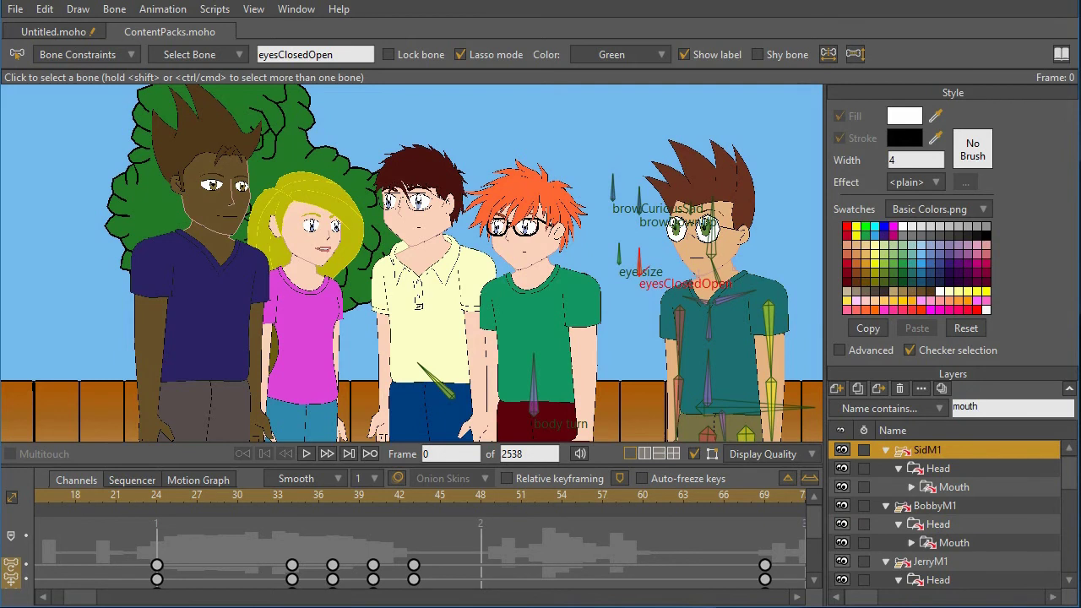
pyautogui.click(955, 453)
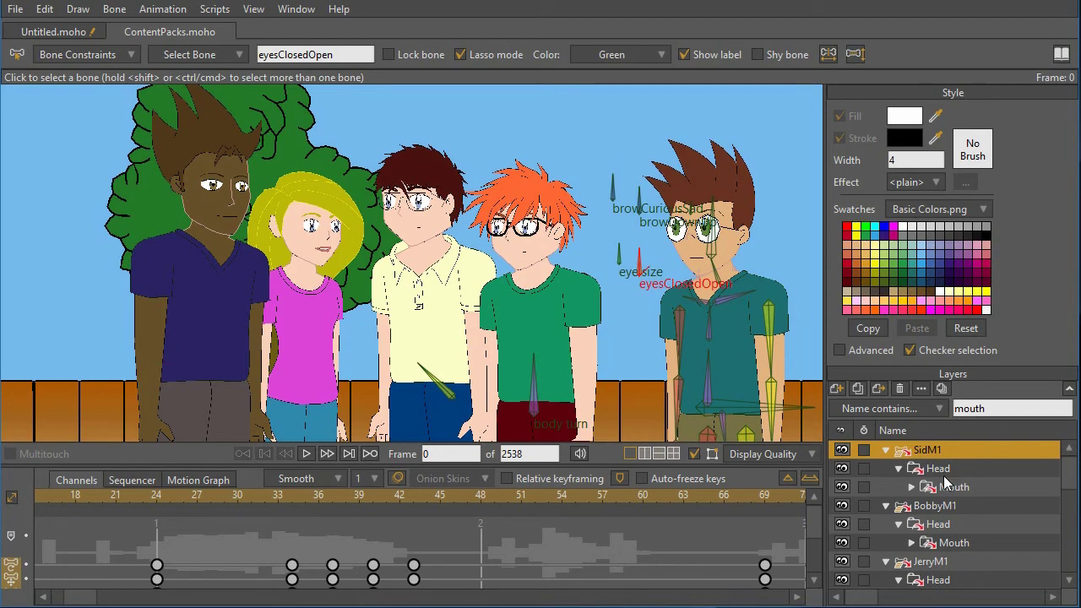
# Make the timeline slightly taller and move the playhead to frame 40.
pyautogui.moveTo(634, 466); pyautogui.dragTo(634, 443)
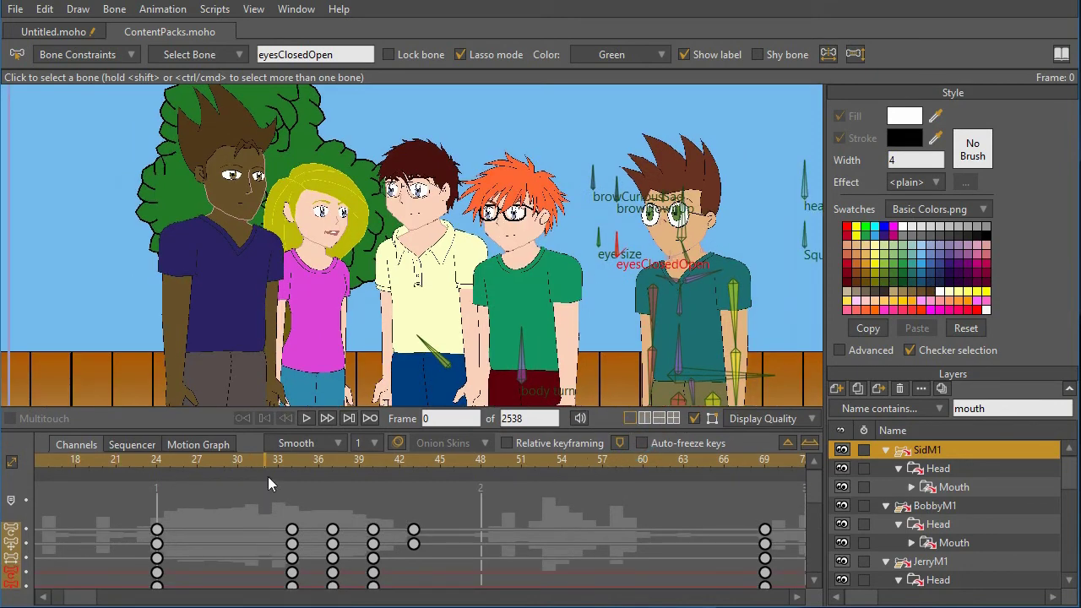
pyautogui.scroll(-1, 517, 543)
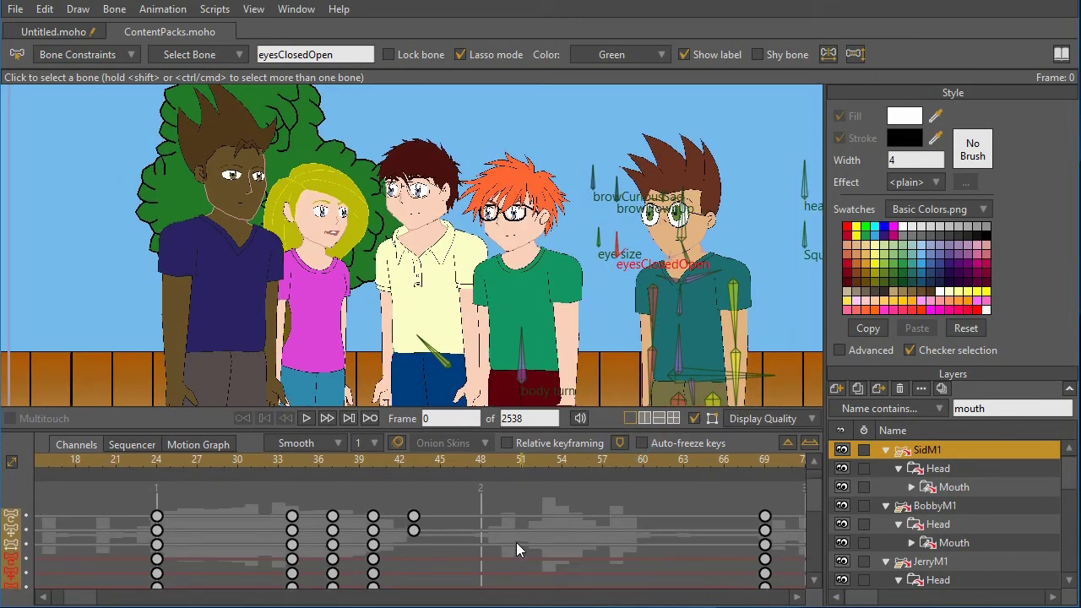
pyautogui.scroll(-1, 516, 543)
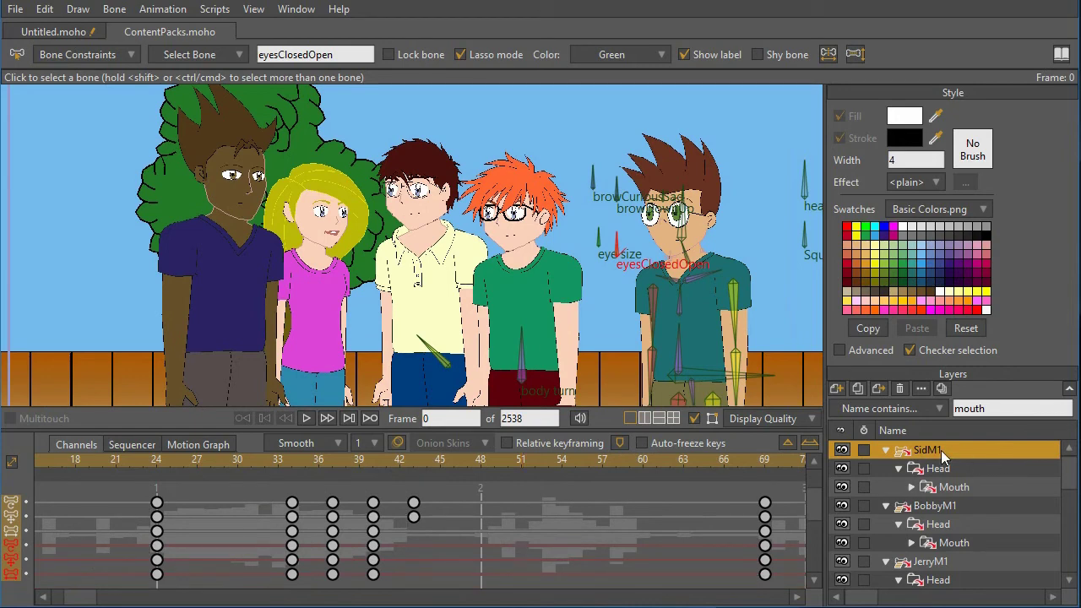
pyautogui.moveTo(278, 461); pyautogui.dragTo(374, 480)
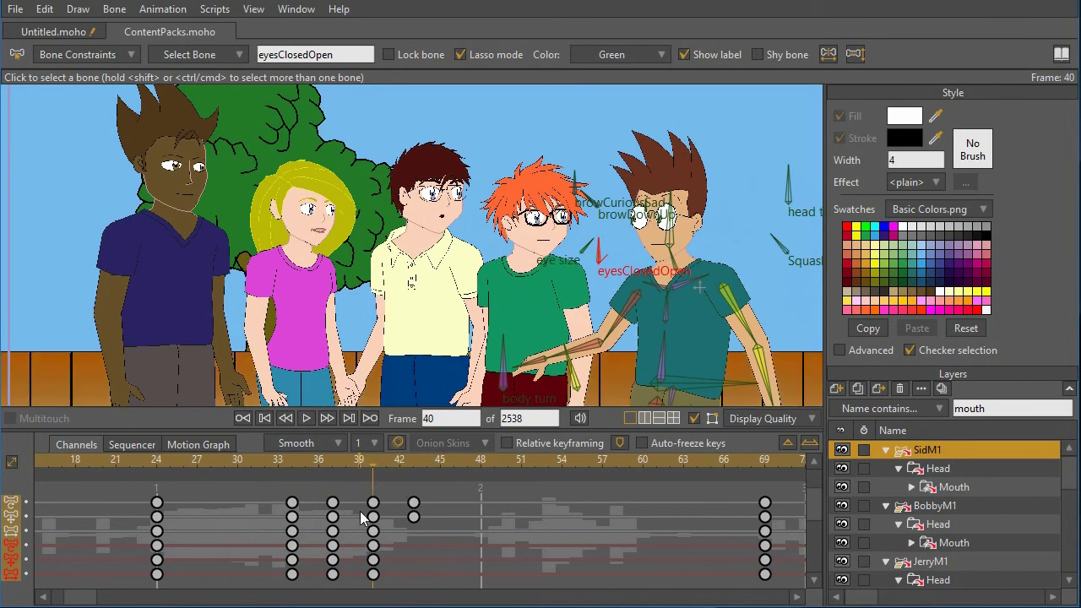
# Select SidM1's Mouth layer, go to frame 41, and switch the mouth to Smile.
pyautogui.click(951, 488)
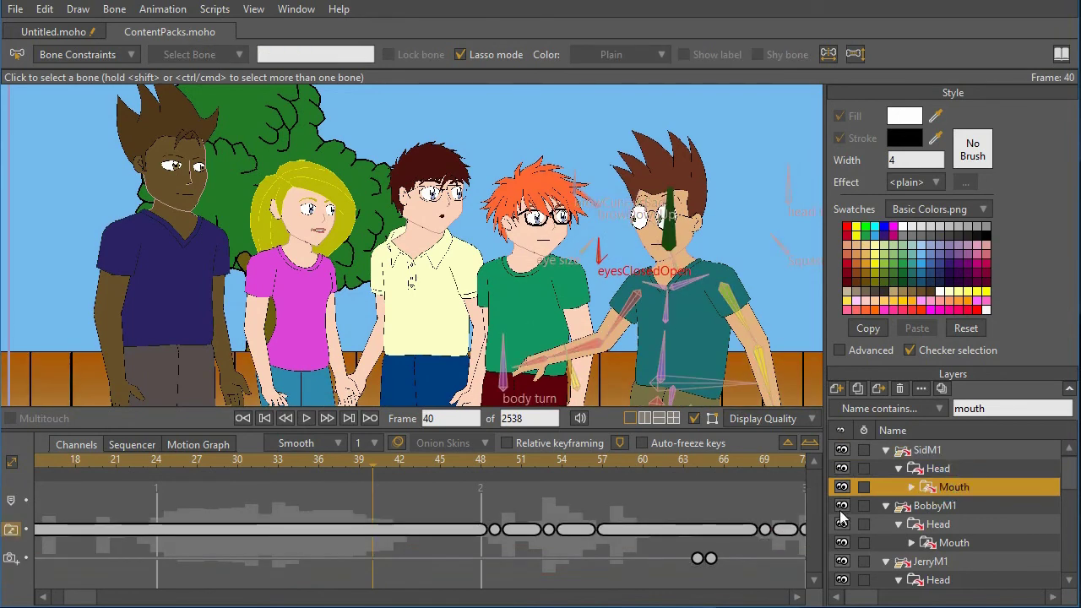
pyautogui.click(375, 464)
pyautogui.moveTo(375, 464); pyautogui.dragTo(616, 467)
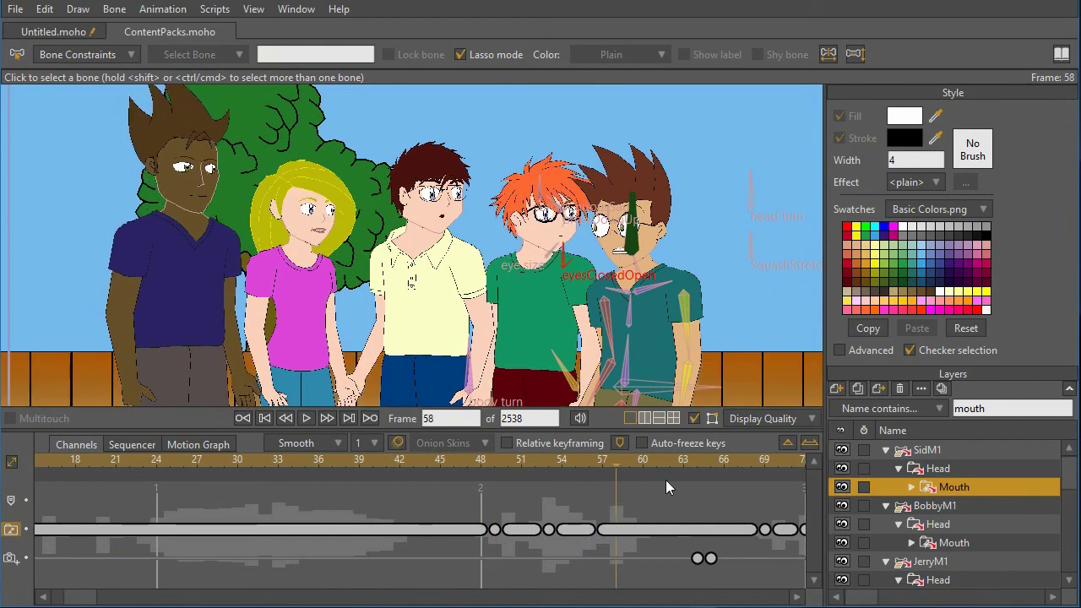
pyautogui.click(386, 472)
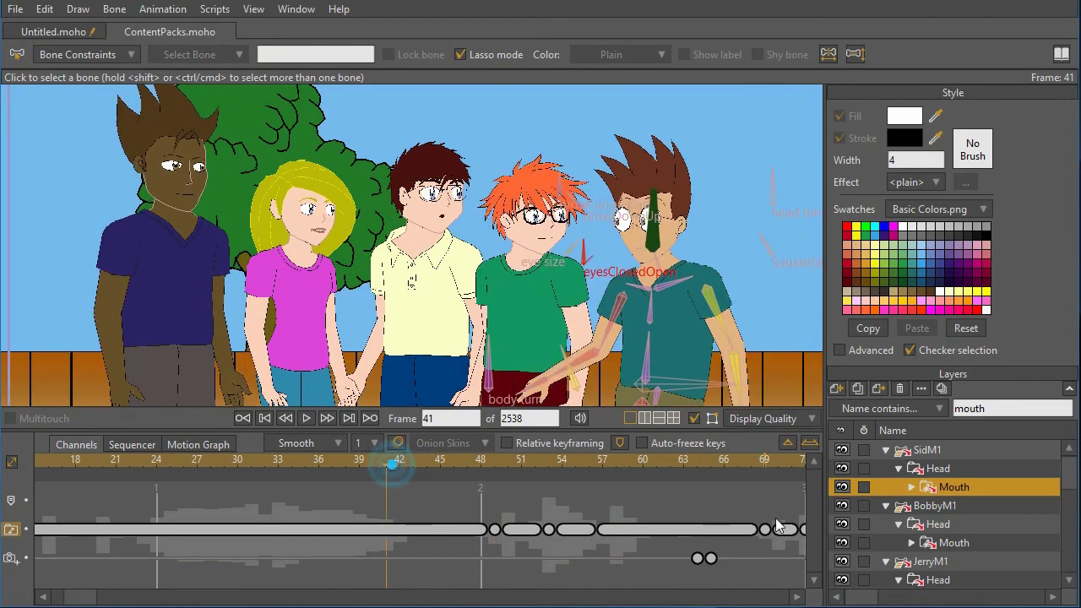
pyautogui.click(932, 488)
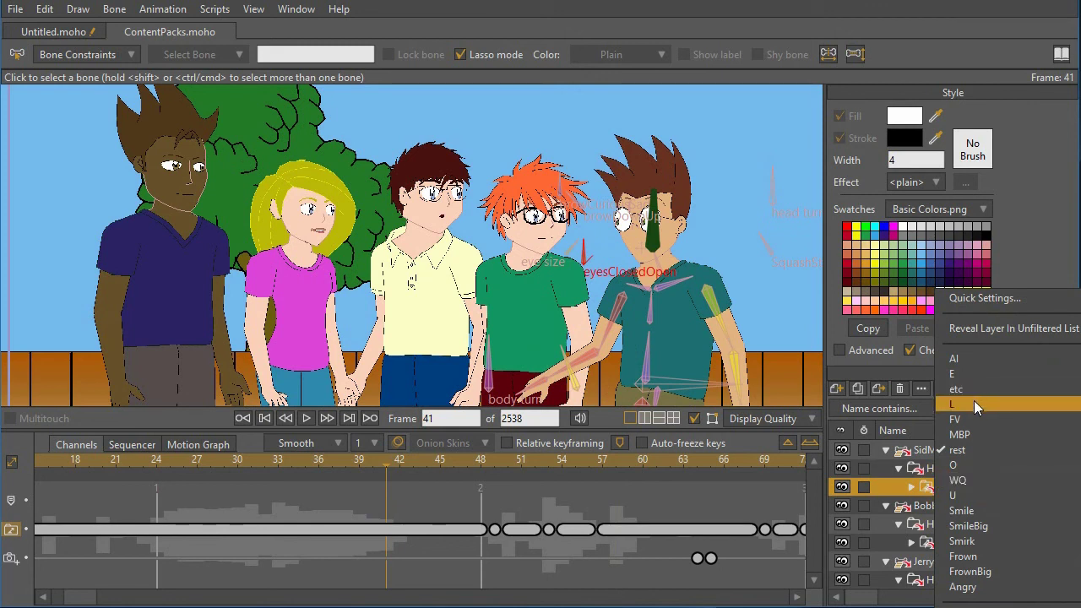
pyautogui.click(970, 526)
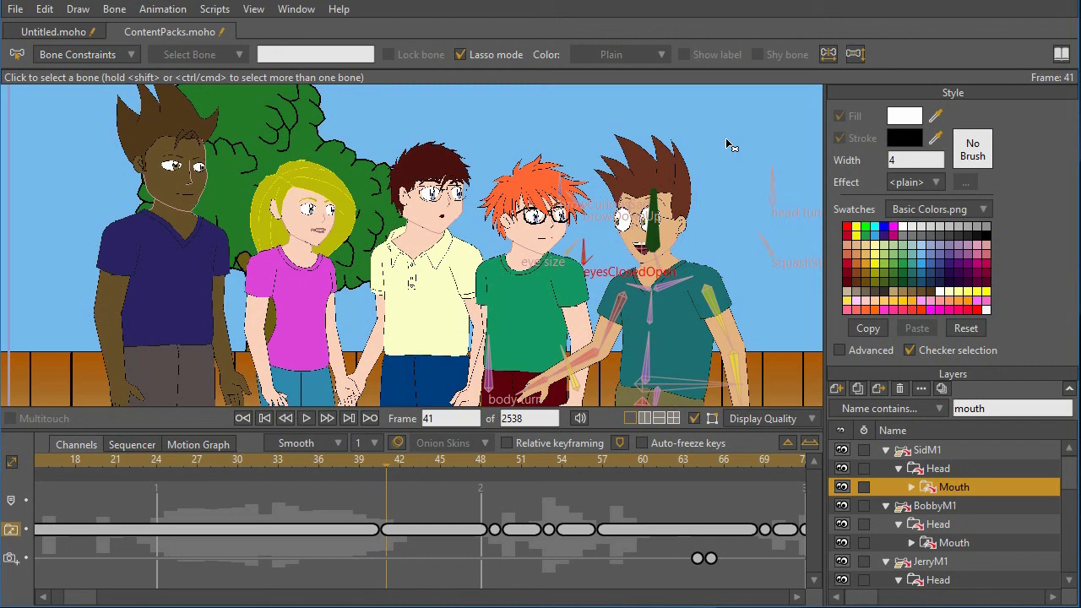
# Rewind the animation to frame 0.
pyautogui.click(243, 418)
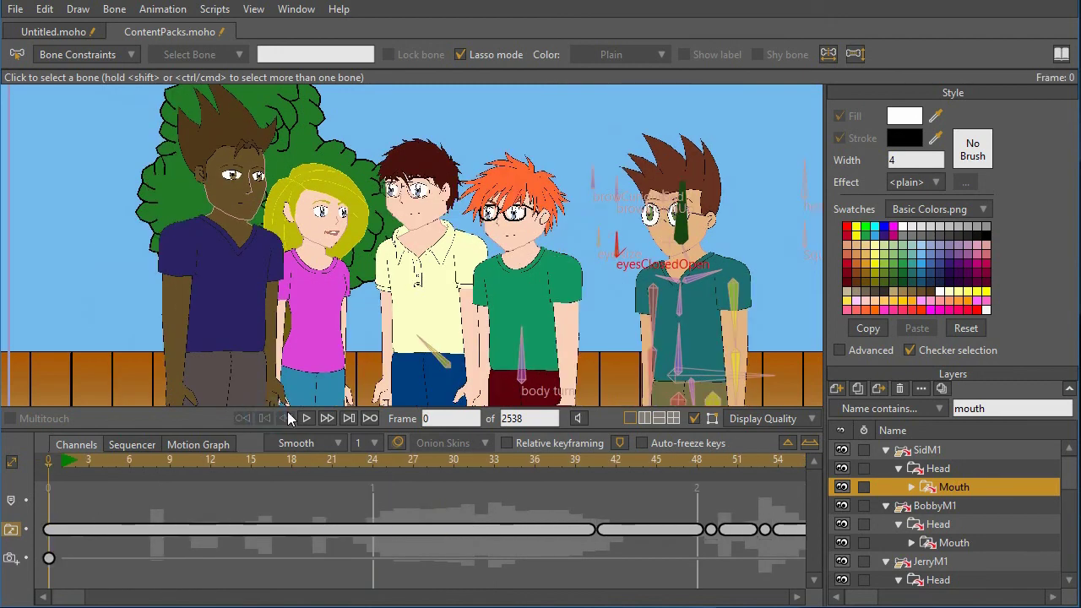